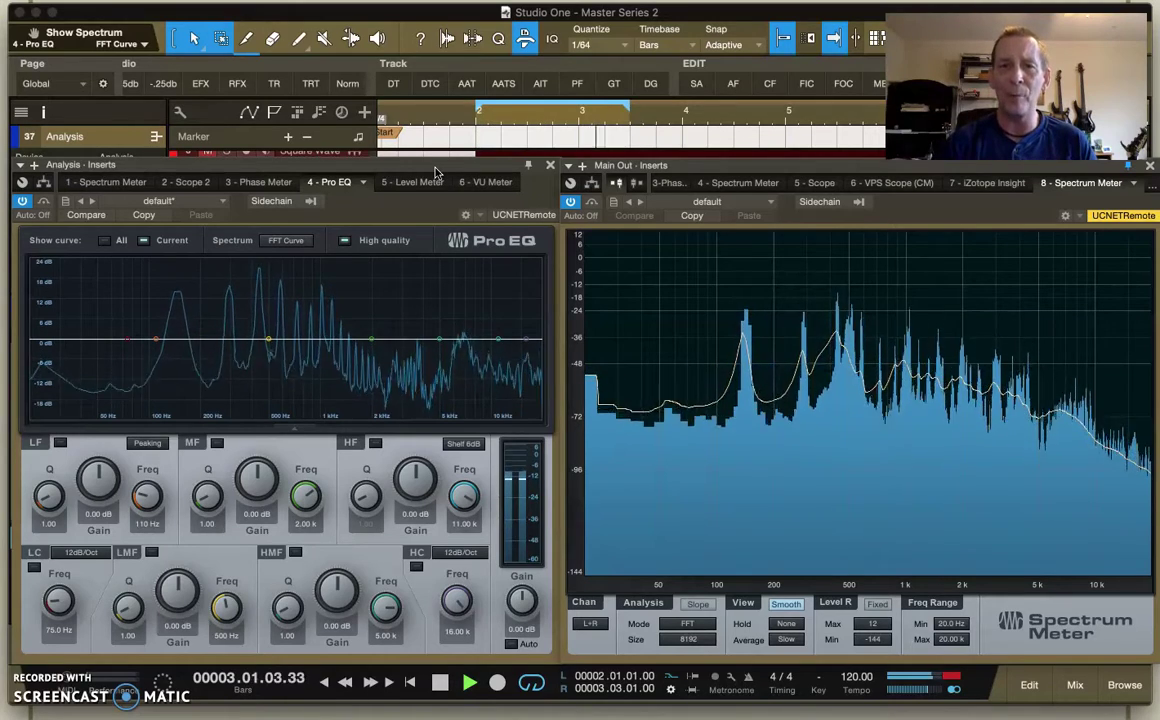
Step: Enable the sidechain input of the Analysis channel's Pro EQ to overlay the second signal's spectrum on its FFT curve
left_click(331, 181)
left_click(268, 284)
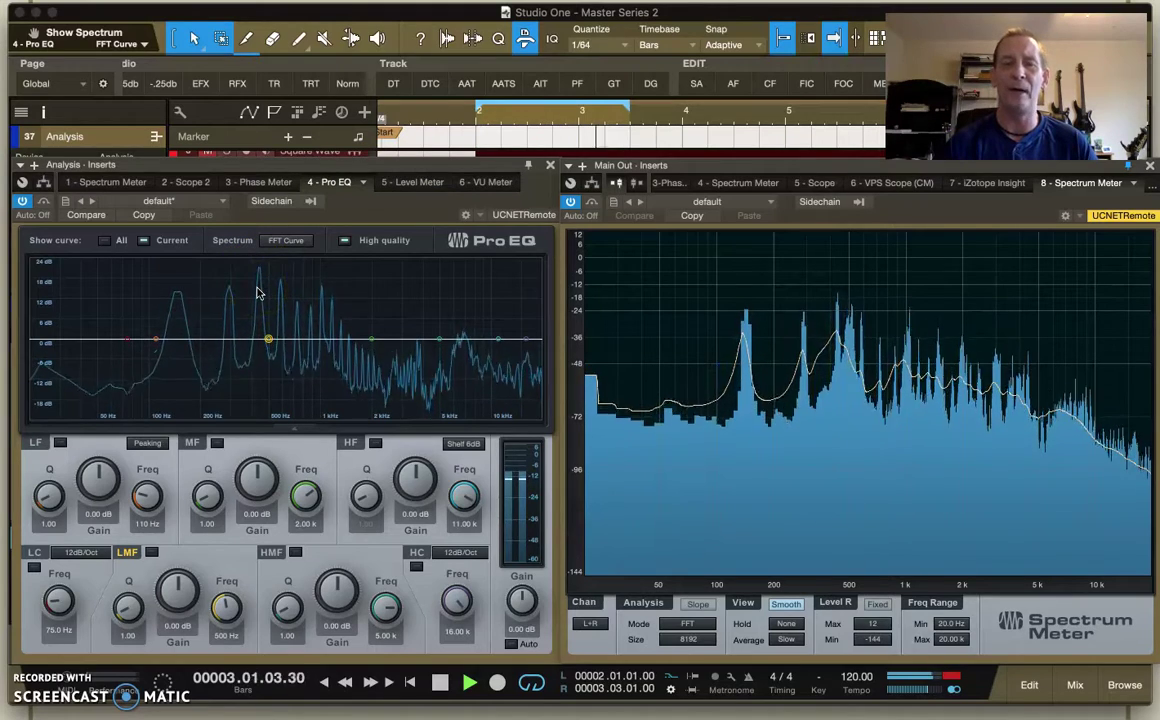
left_click(235, 304)
left_click(401, 382)
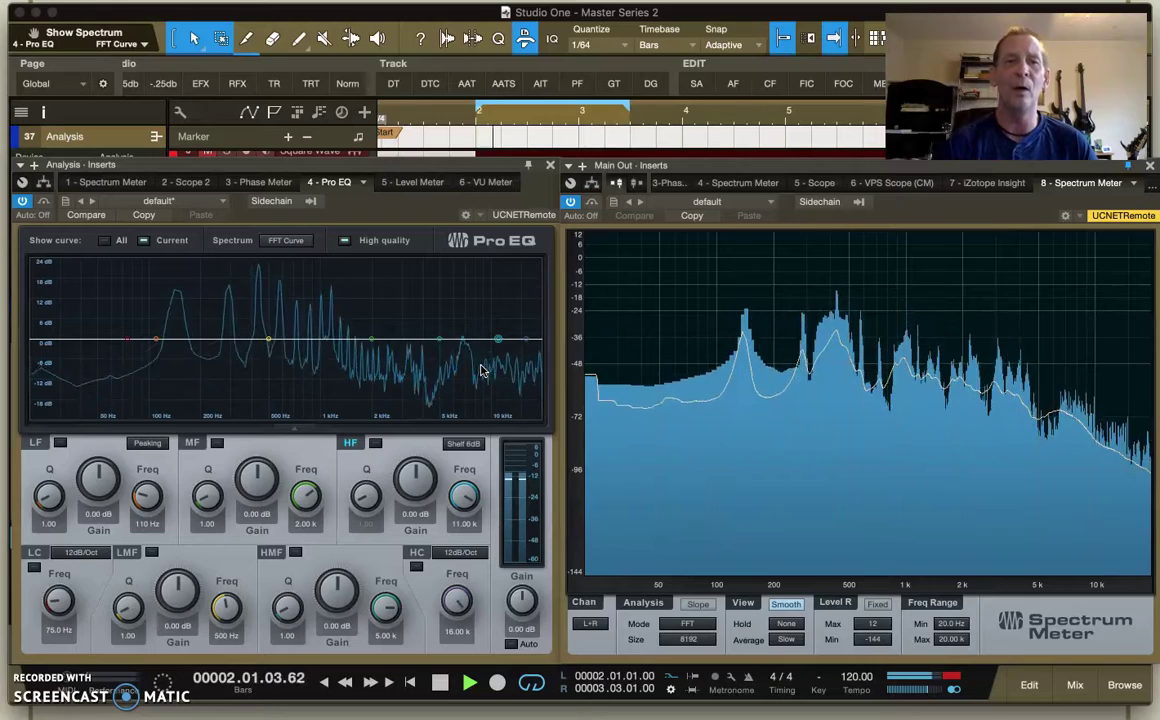
left_click(272, 202)
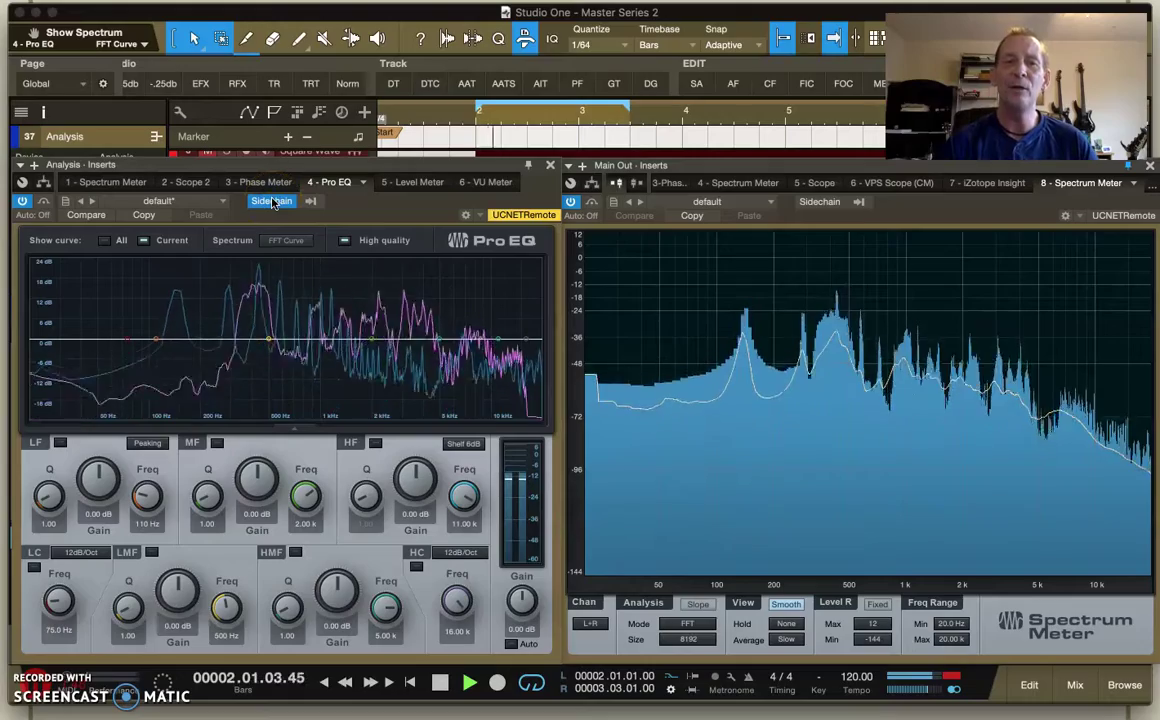
Step: Compare the sidechain curve with the main signal's curve across the mids and upper mids of the Pro EQ graph
left_click(371, 369)
left_click(275, 298)
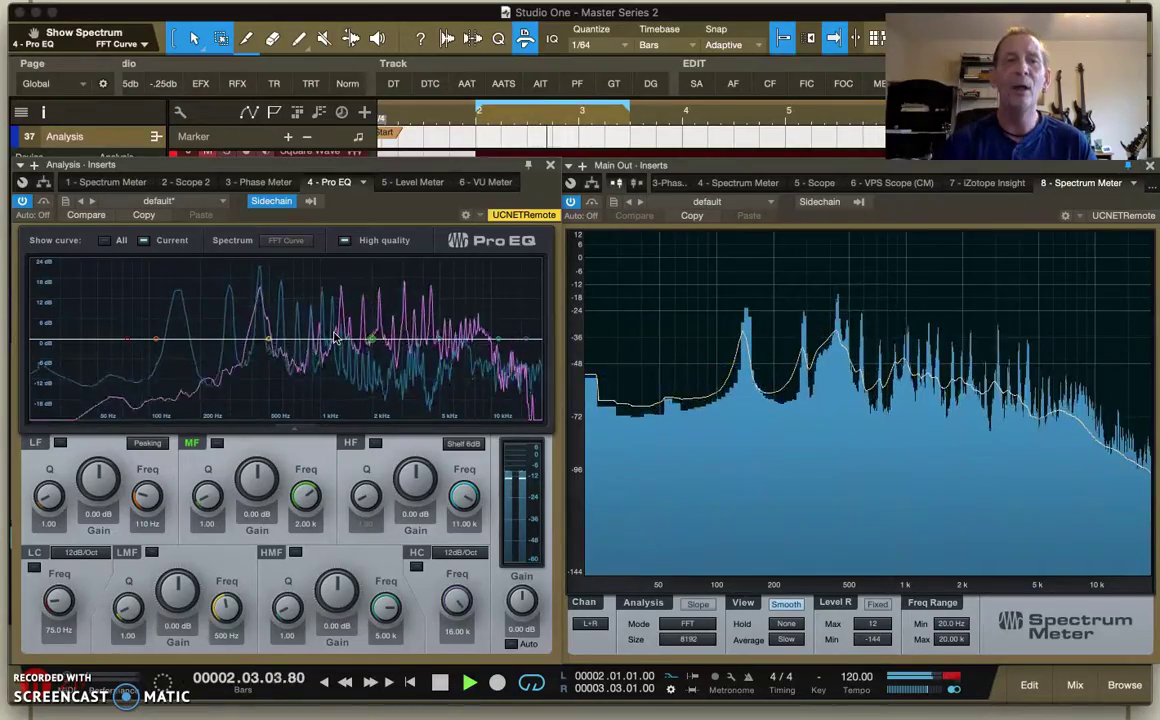
left_click(272, 286)
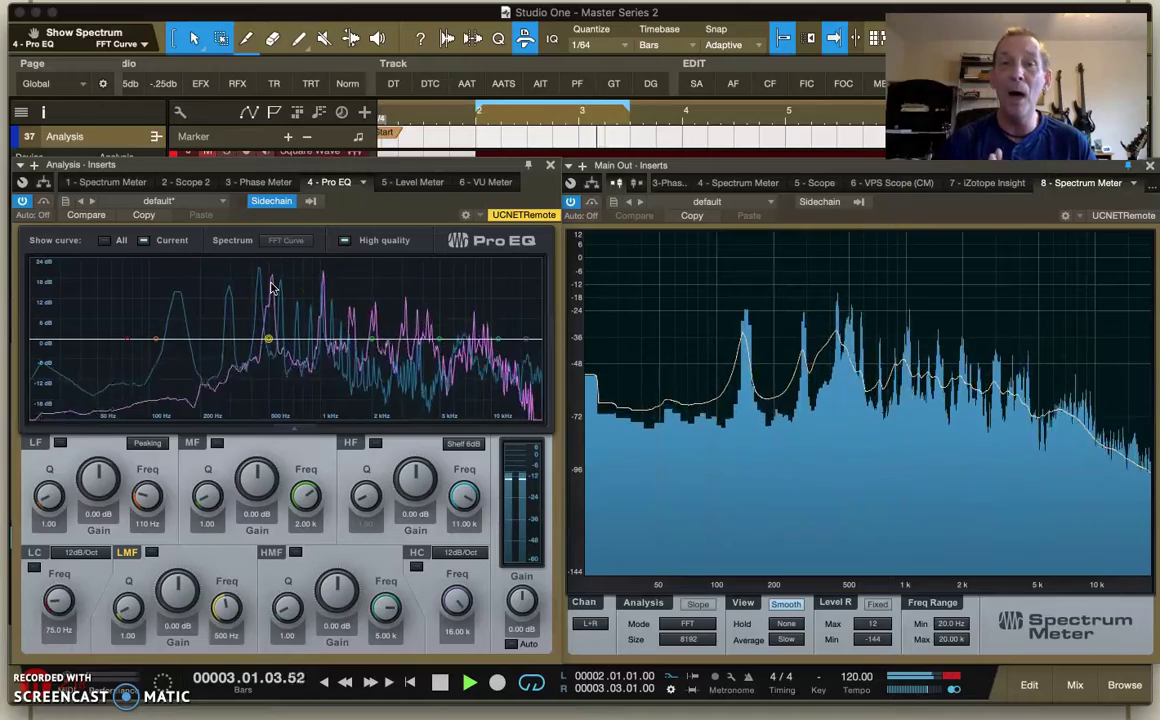
left_click(357, 303)
left_click(424, 305)
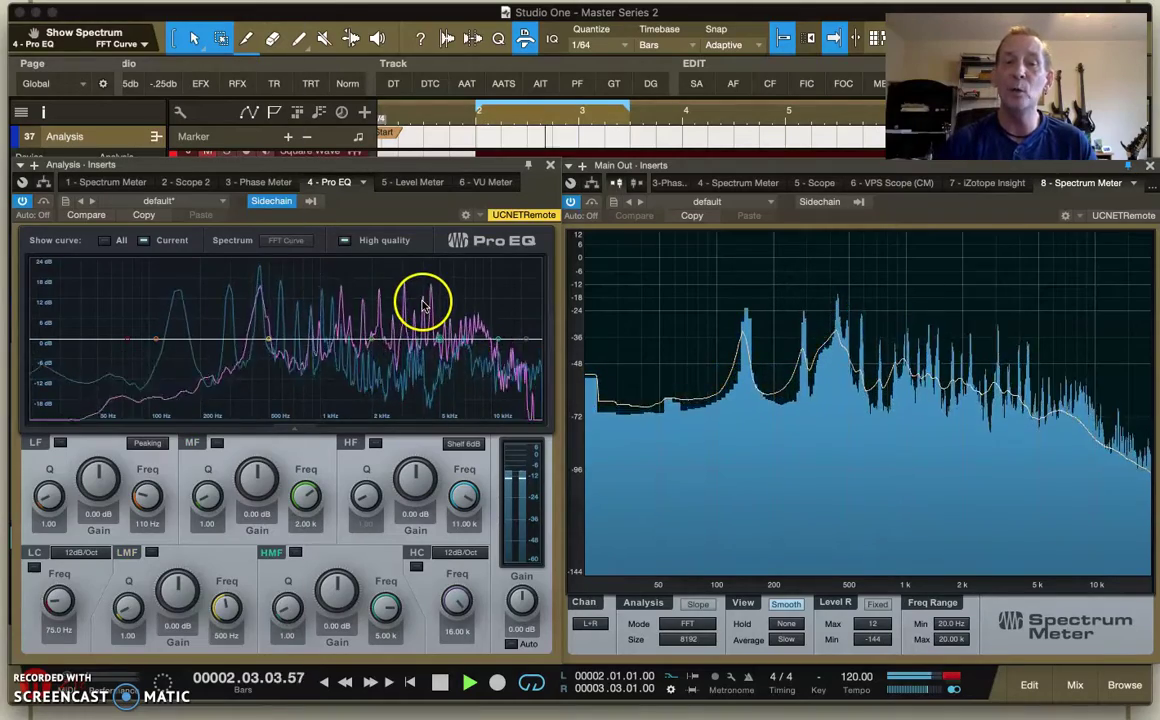
left_click(375, 393)
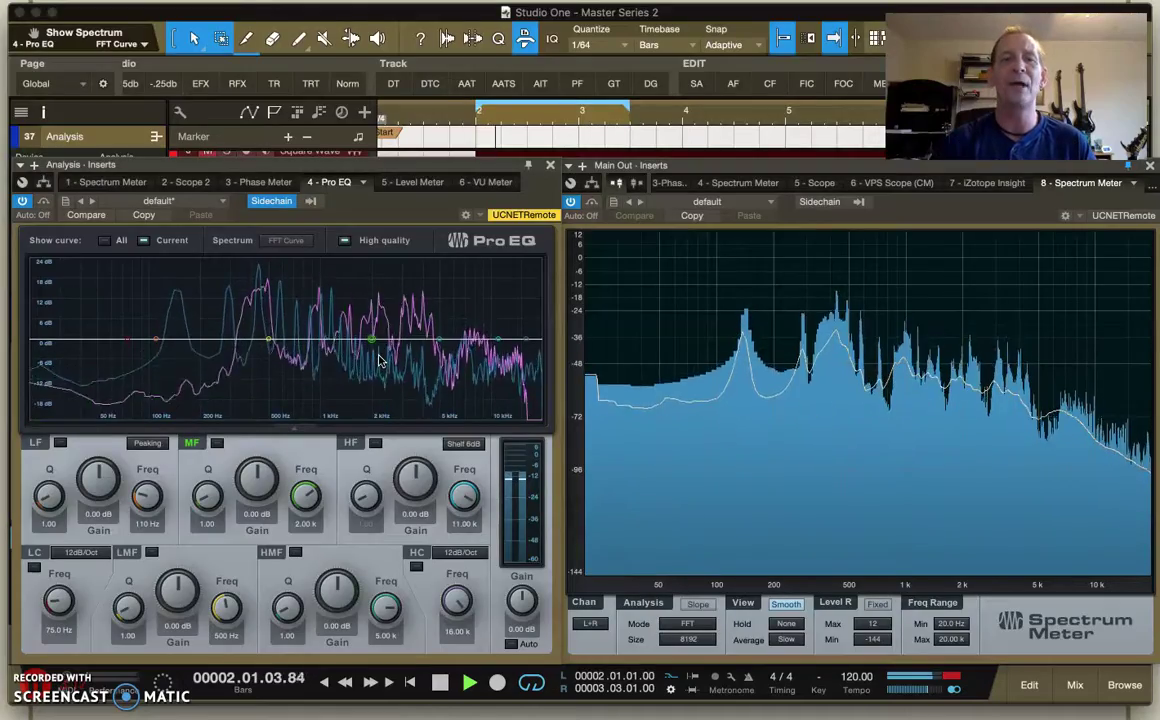
left_click(285, 295)
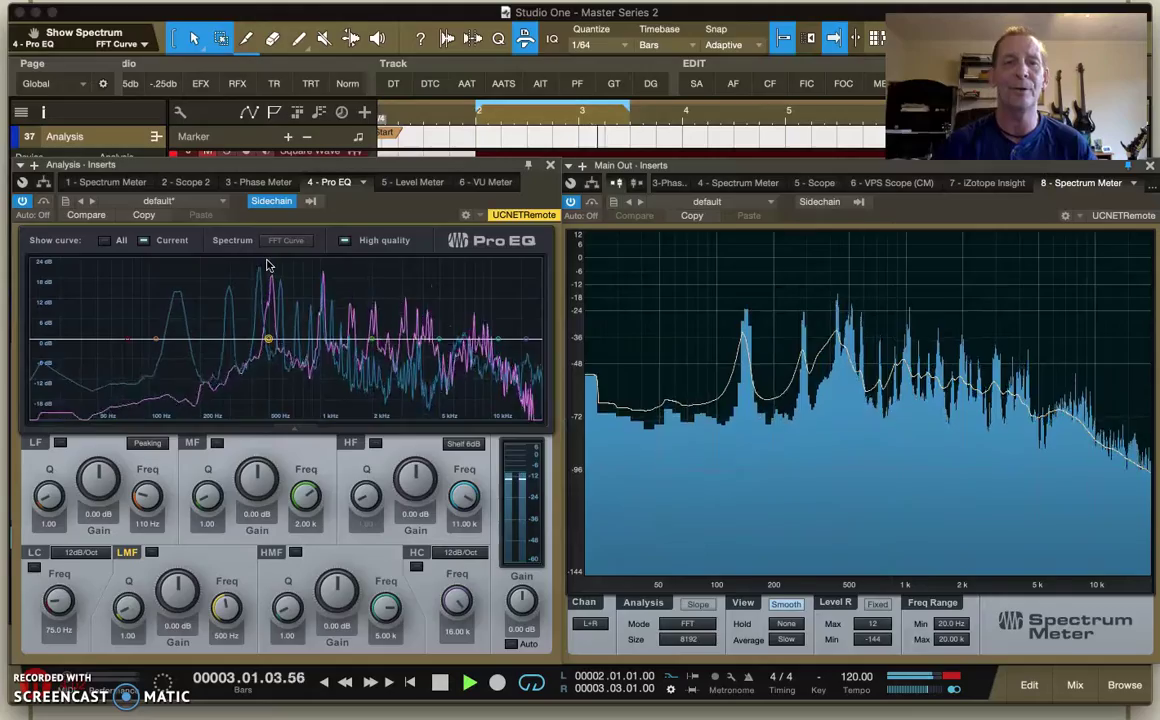
left_click_drag(285, 295, 336, 312)
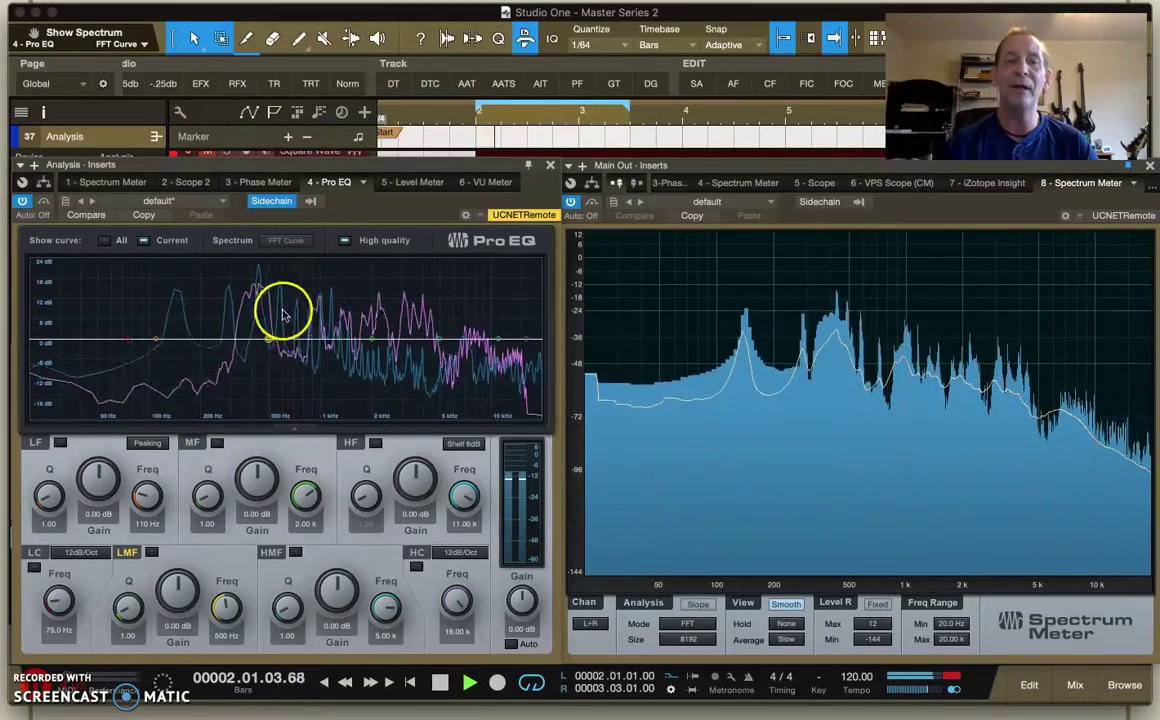
Step: Move the Analysis inserts window off the track list and select the Sound (vox) 3 track to show its inserts
left_click_drag(328, 174, 728, 178)
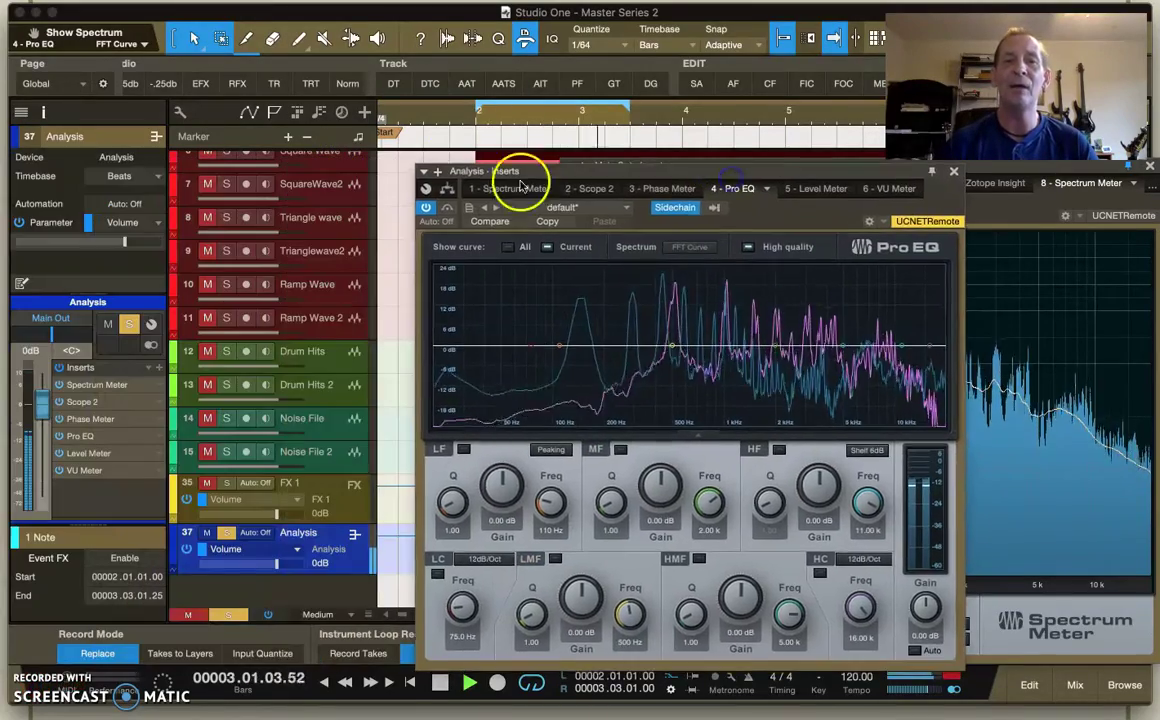
scroll(311, 246, "up", 5)
left_click(313, 236)
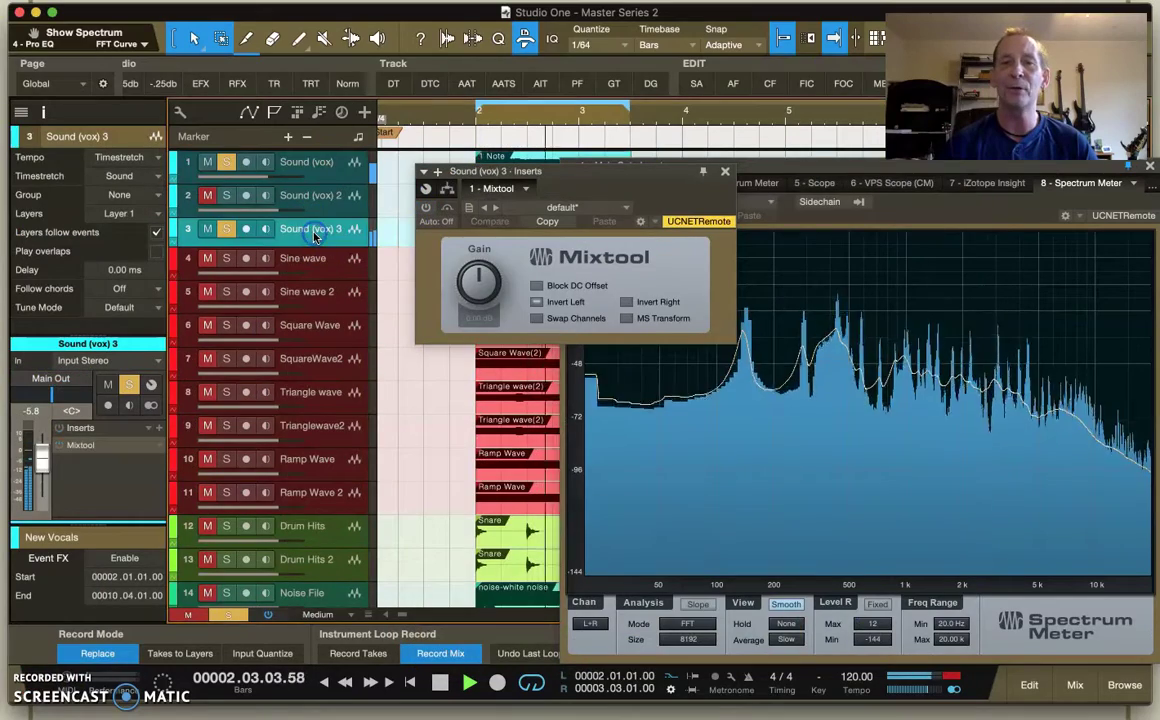
Step: Select the Analysis channel again and examine the overlaid Pro EQ curves between about 1 and 5 kHz
scroll(277, 521, "down", 5)
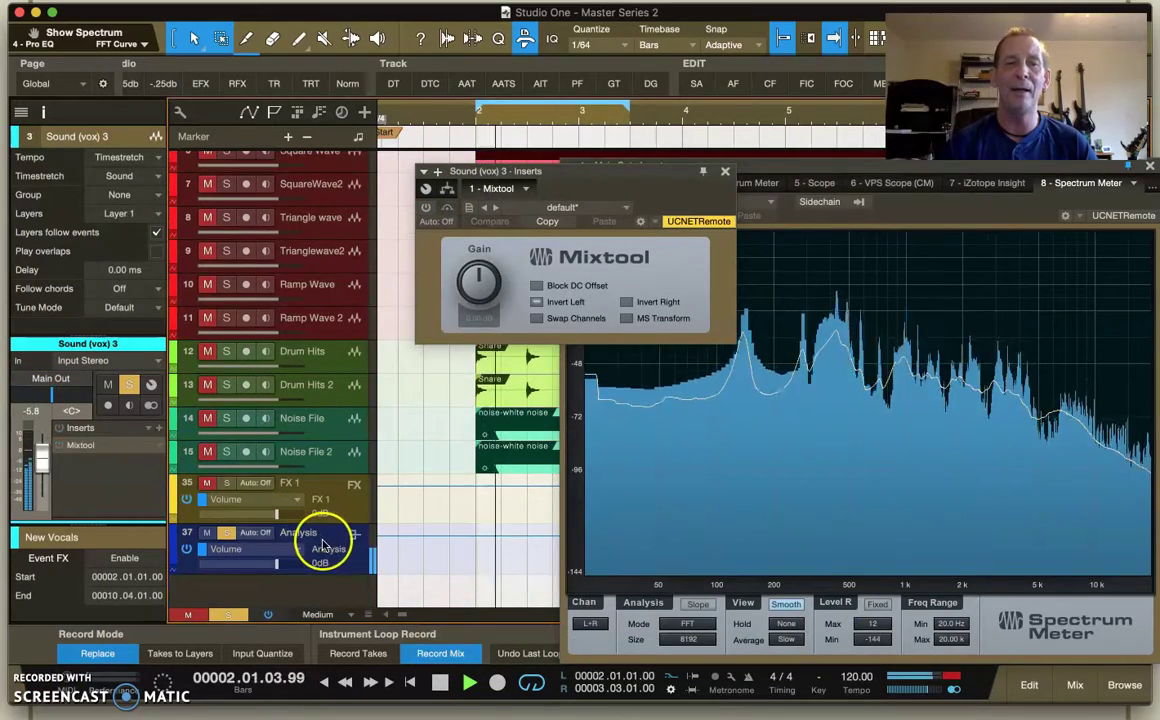
left_click(318, 545)
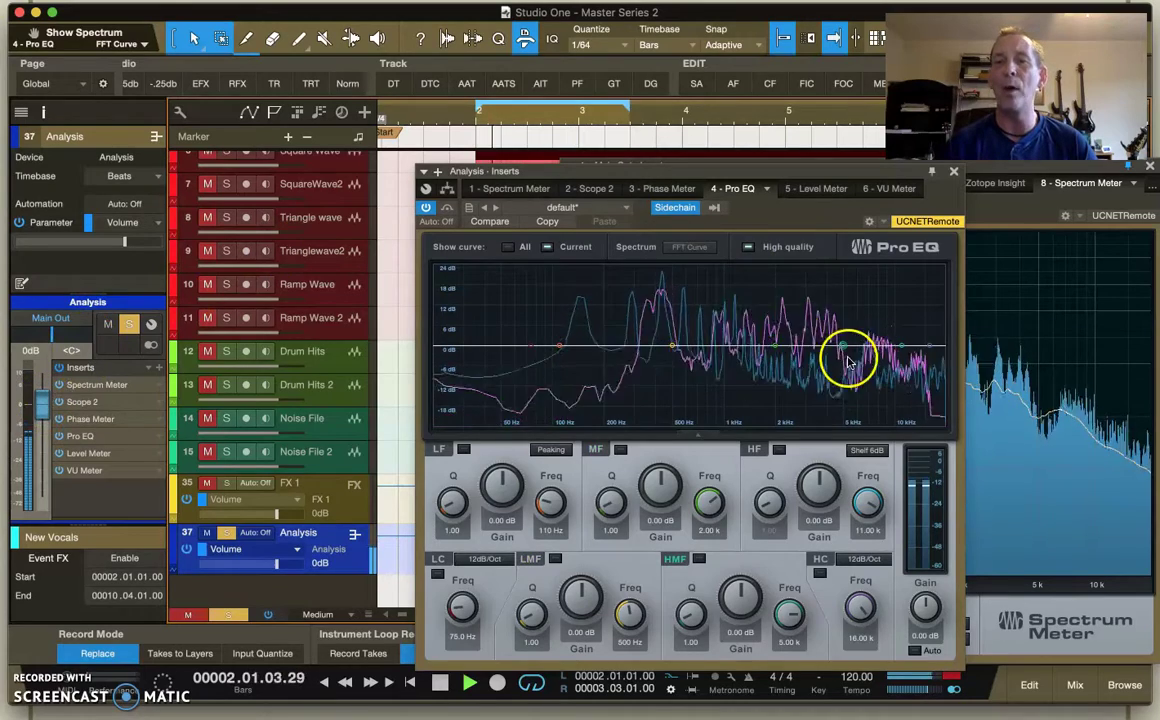
left_click(769, 347)
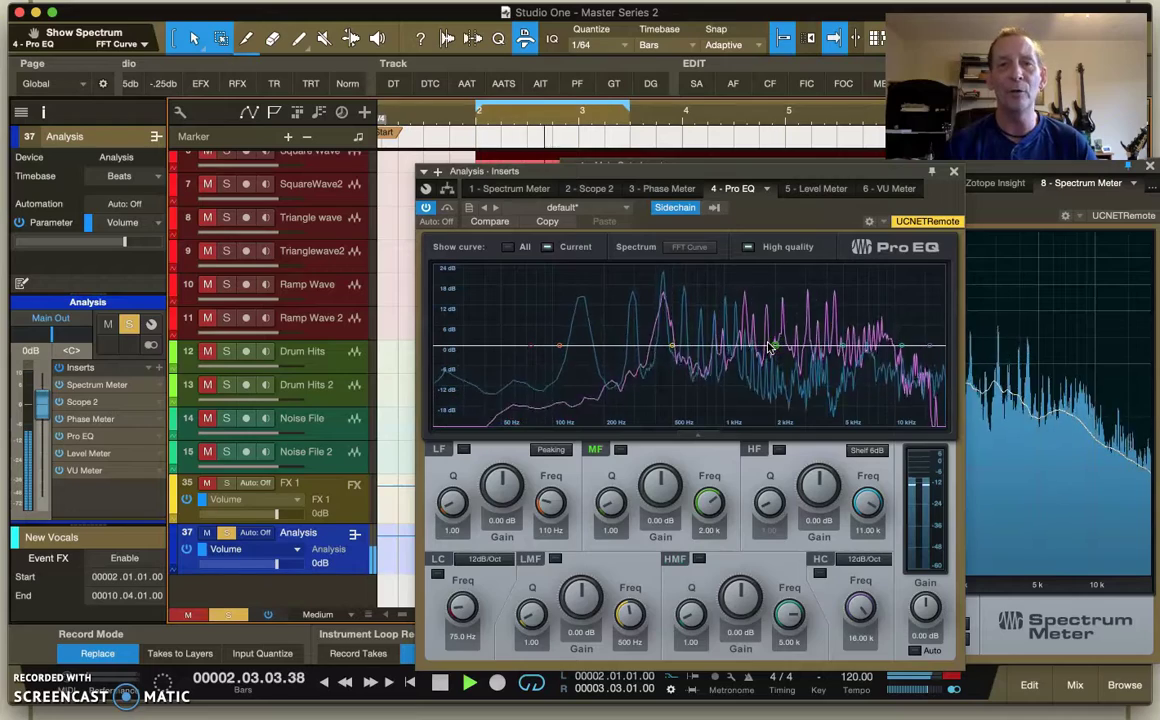
left_click_drag(775, 338, 790, 392)
left_click(805, 295)
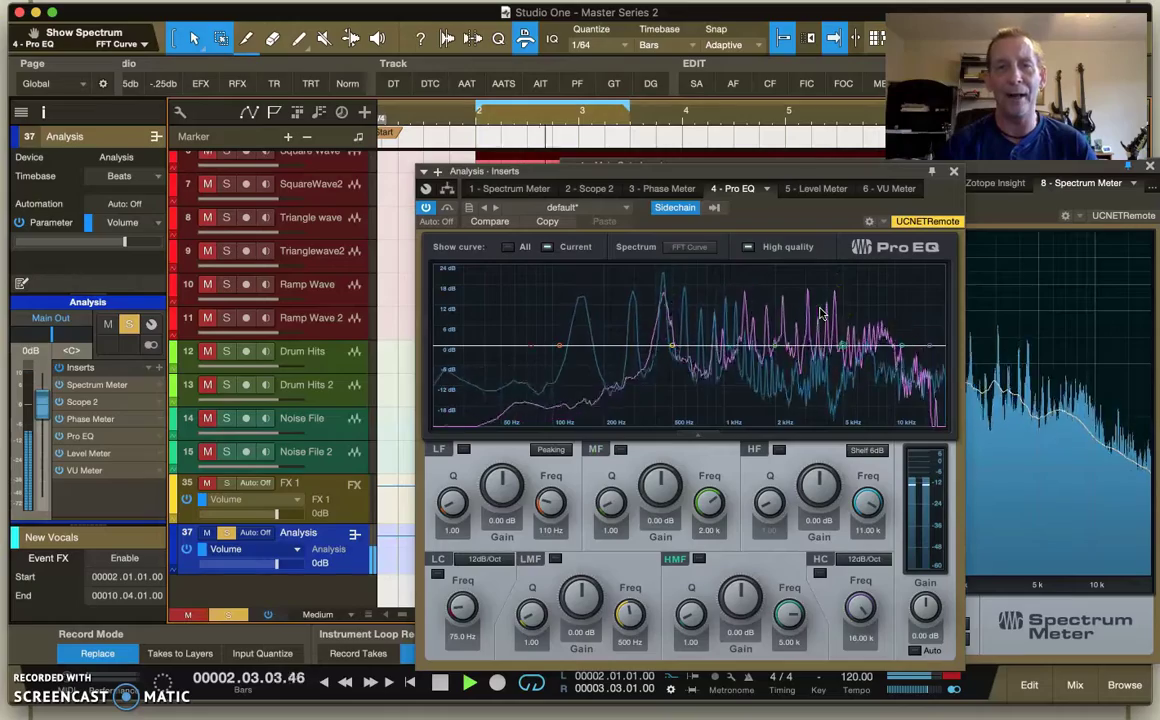
Step: Move the Analysis inserts window back over the track list and view its Spectrum Meter before returning to Pro EQ
left_click_drag(746, 172, 436, 156)
left_click(303, 313)
left_click(268, 278)
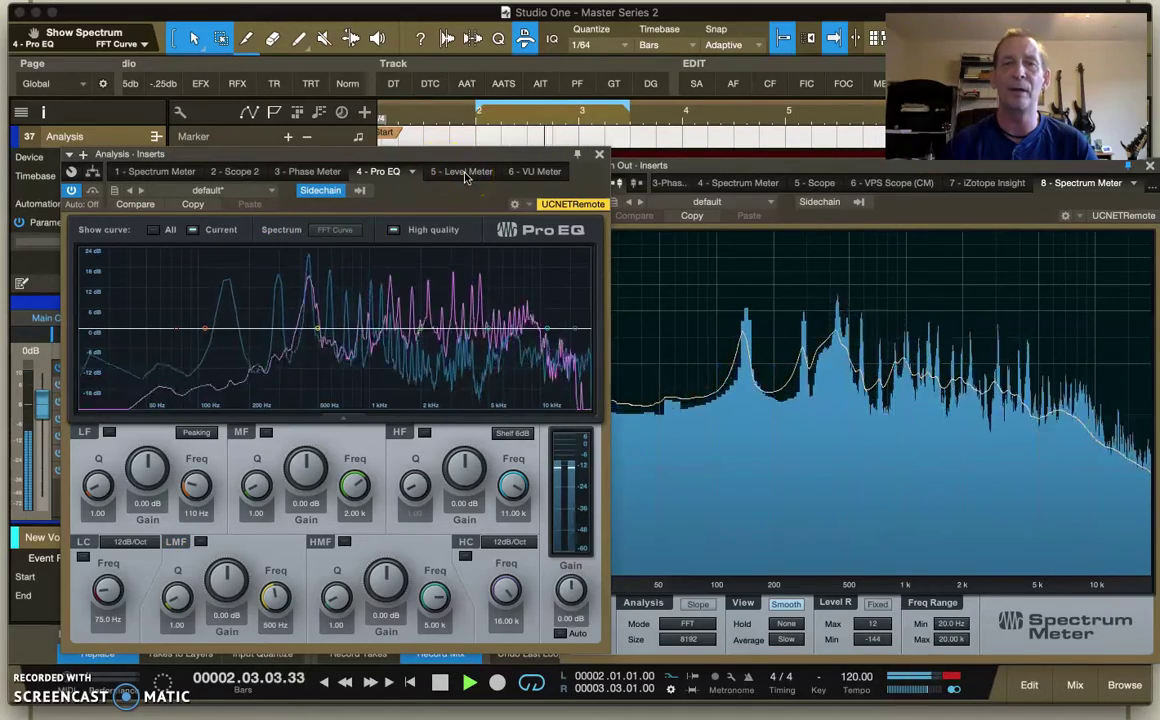
left_click(157, 171)
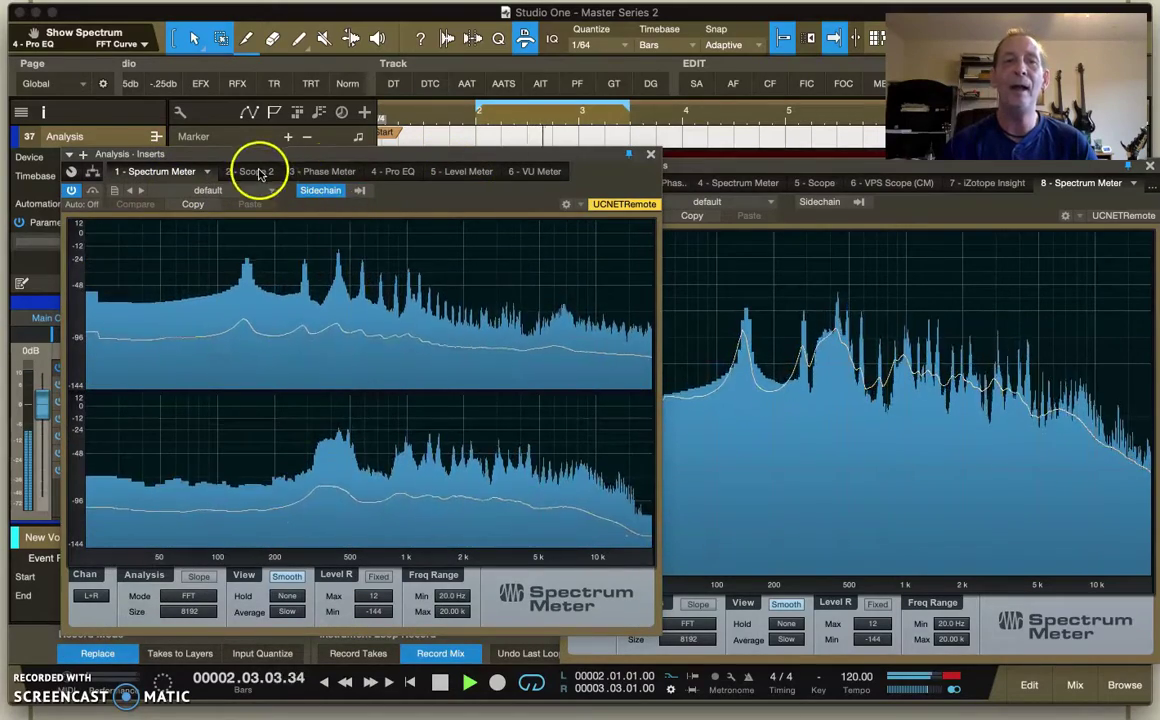
left_click(399, 172)
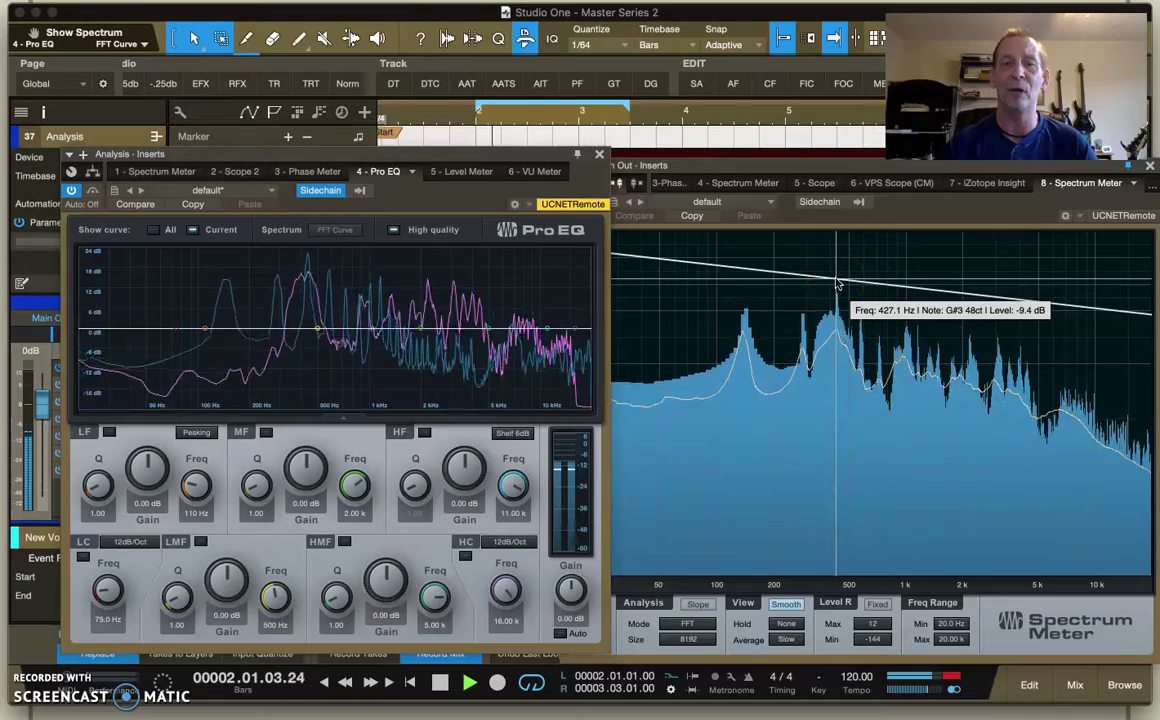
Step: Check the overlaid Pro EQ peaks and align the Analysis inserts window beside the Main Out Spectrum Meter
left_click(339, 327)
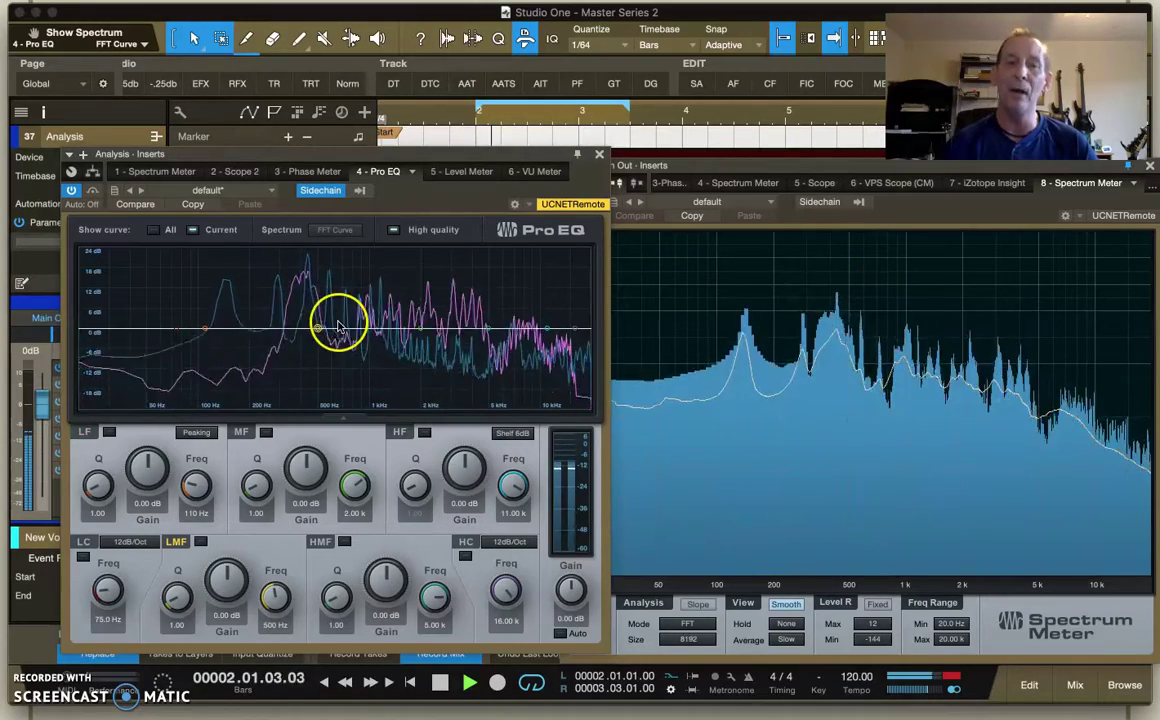
left_click(325, 191)
left_click(341, 306)
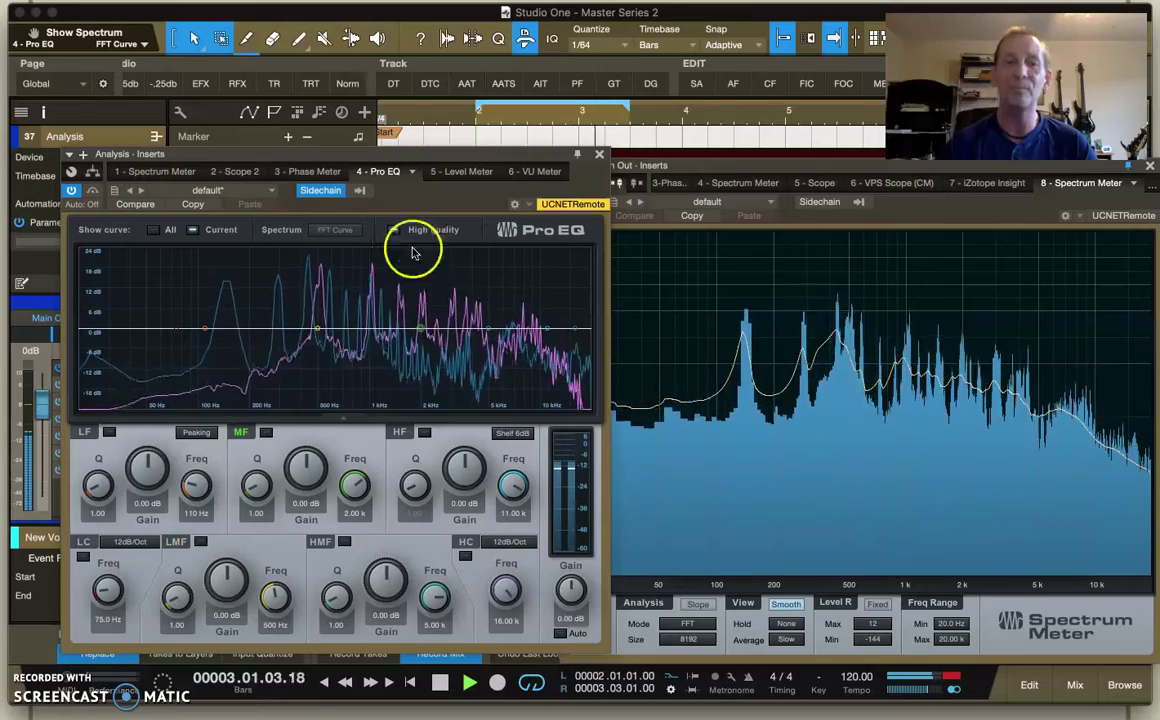
left_click(433, 308)
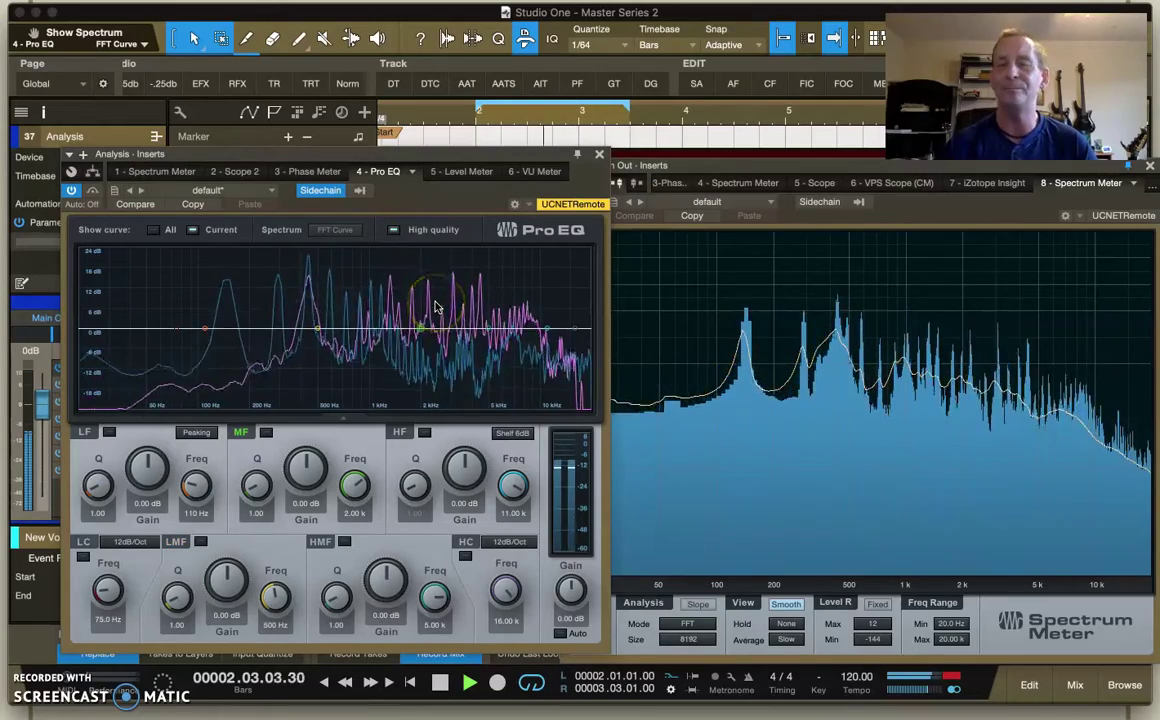
left_click_drag(493, 156, 443, 167)
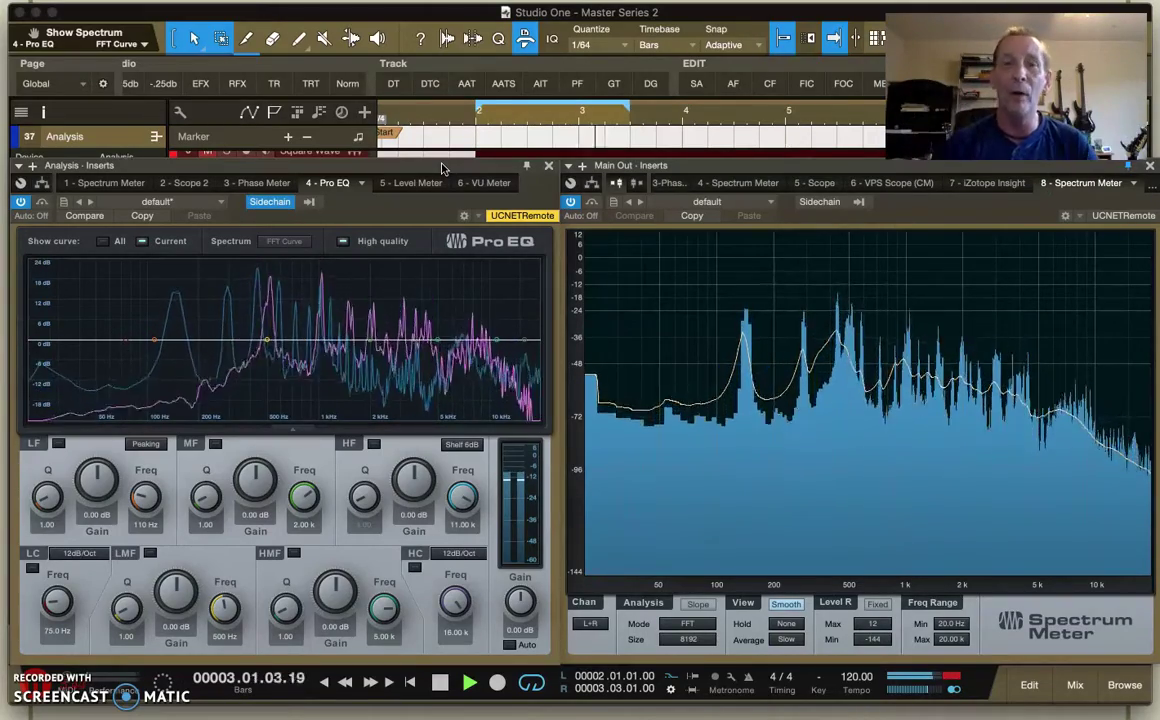
Step: Inspect the overlapping Pro EQ frequencies and read the frequency and level of the highest peak in the Main Out Spectrum Meter
left_click(285, 305)
left_click(375, 338)
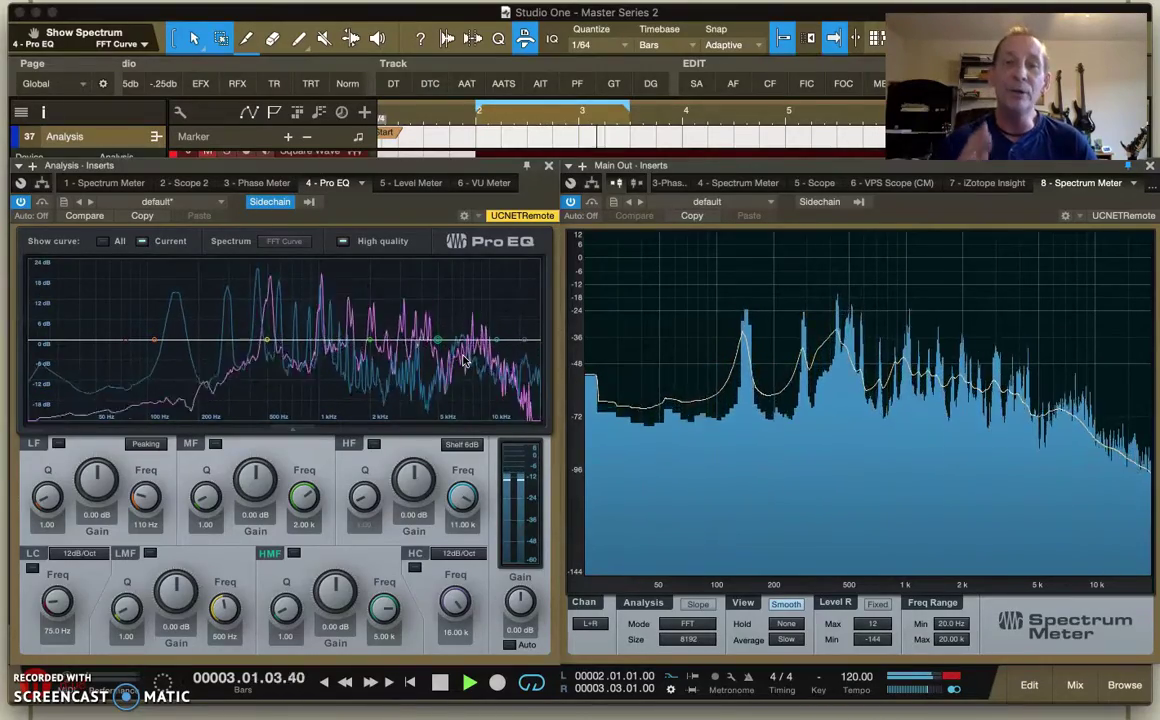
mouse_move(464, 361)
left_mouse_down()
mouse_move(375, 316)
mouse_move(406, 362)
left_mouse_up()
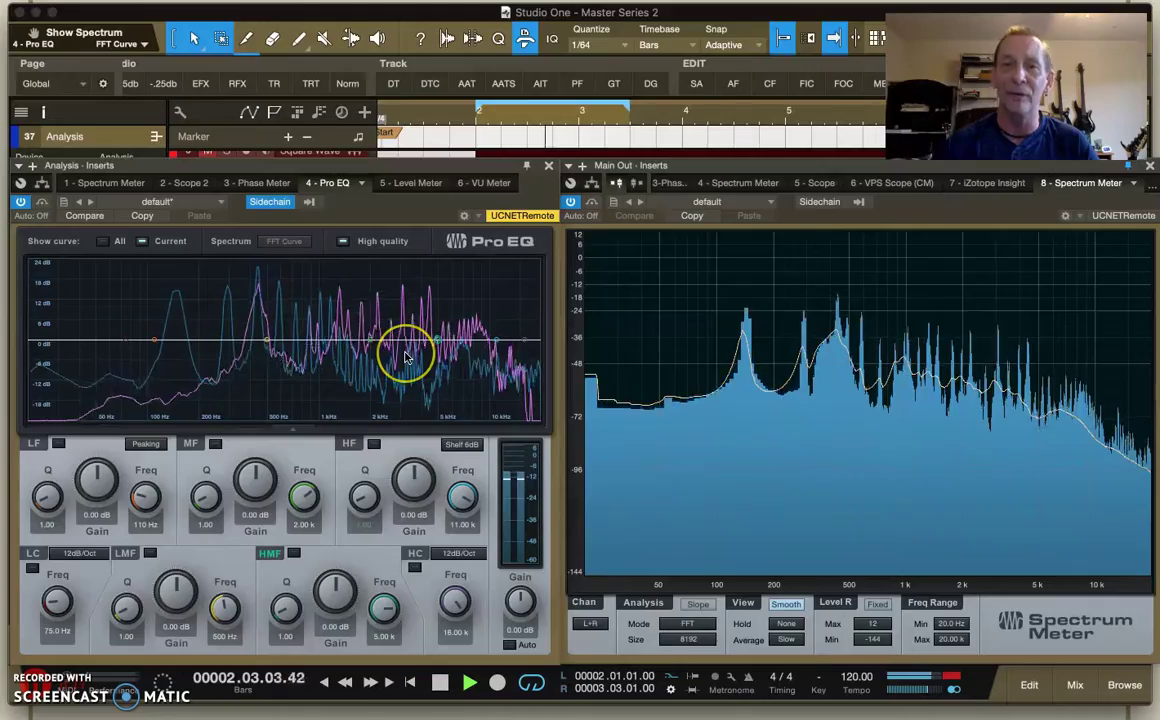
left_click(384, 372)
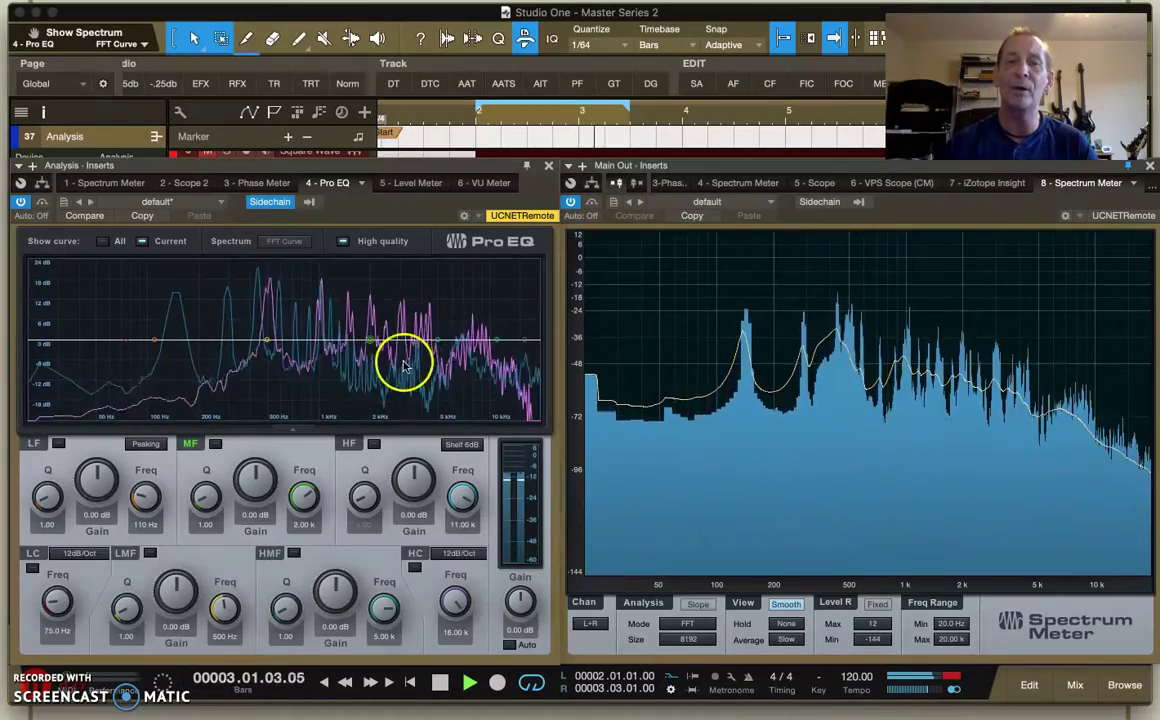
mouse_move(834, 316)
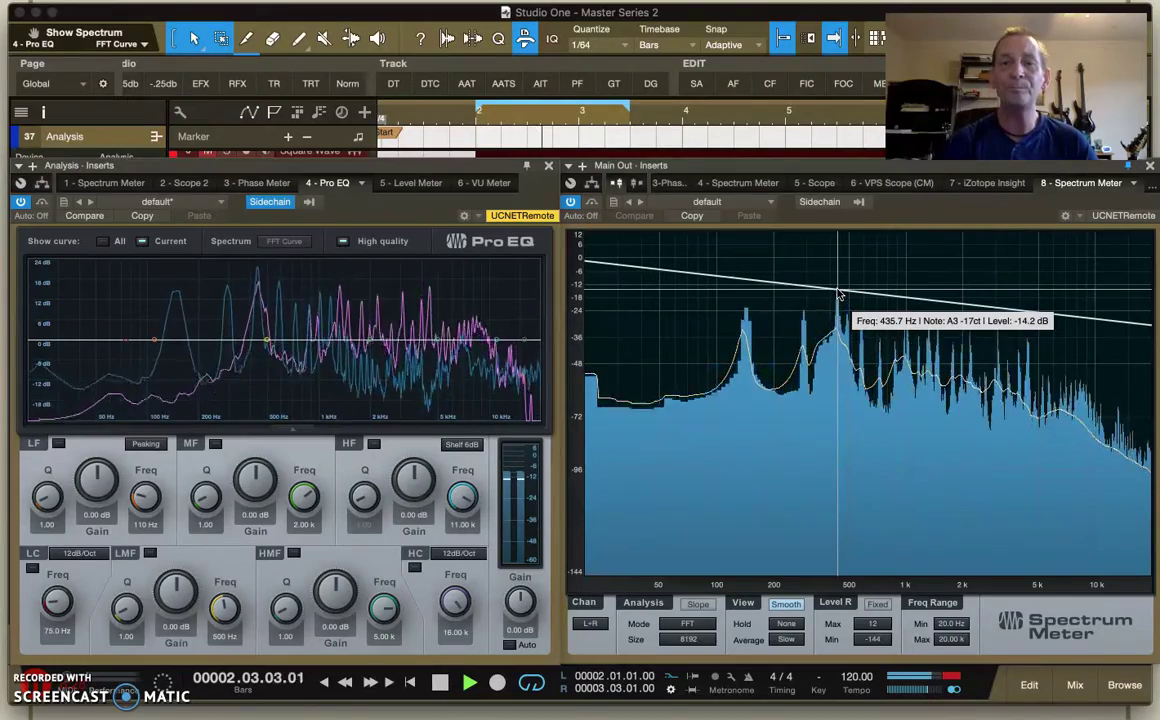
left_click(838, 314)
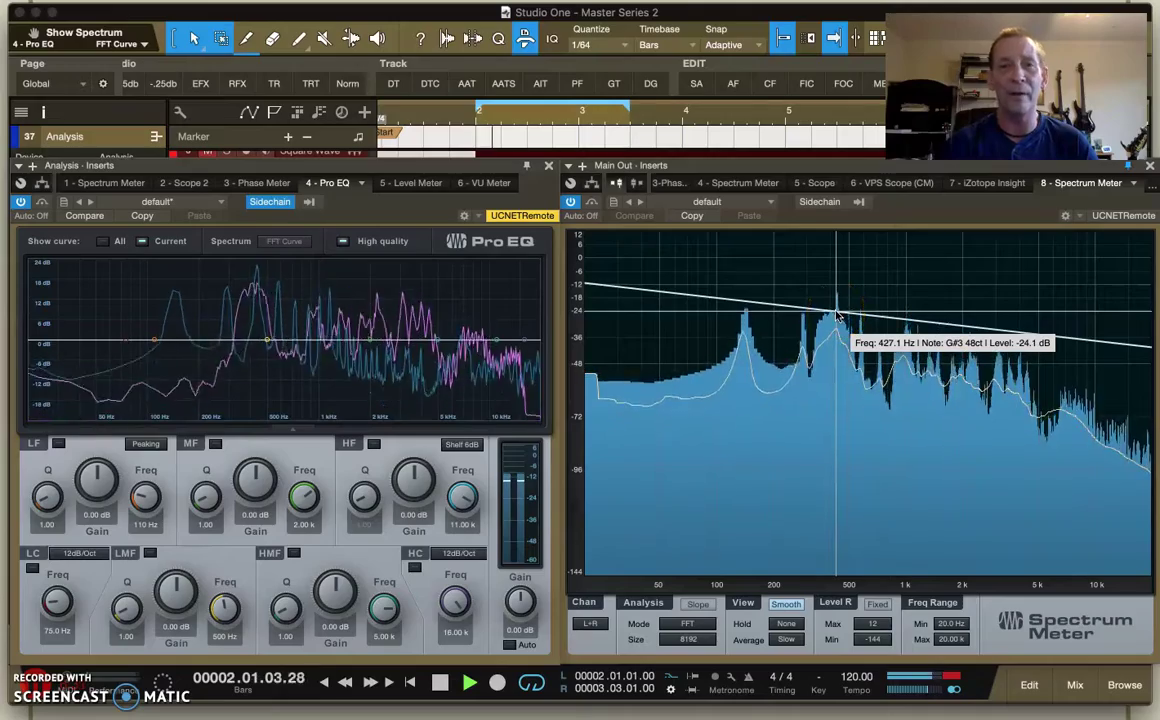
mouse_move(838, 314)
left_mouse_down()
mouse_move(752, 318)
mouse_move(1064, 352)
mouse_move(1053, 415)
mouse_move(829, 518)
mouse_move(484, 329)
mouse_move(368, 330)
mouse_move(311, 362)
mouse_move(318, 350)
left_mouse_up()
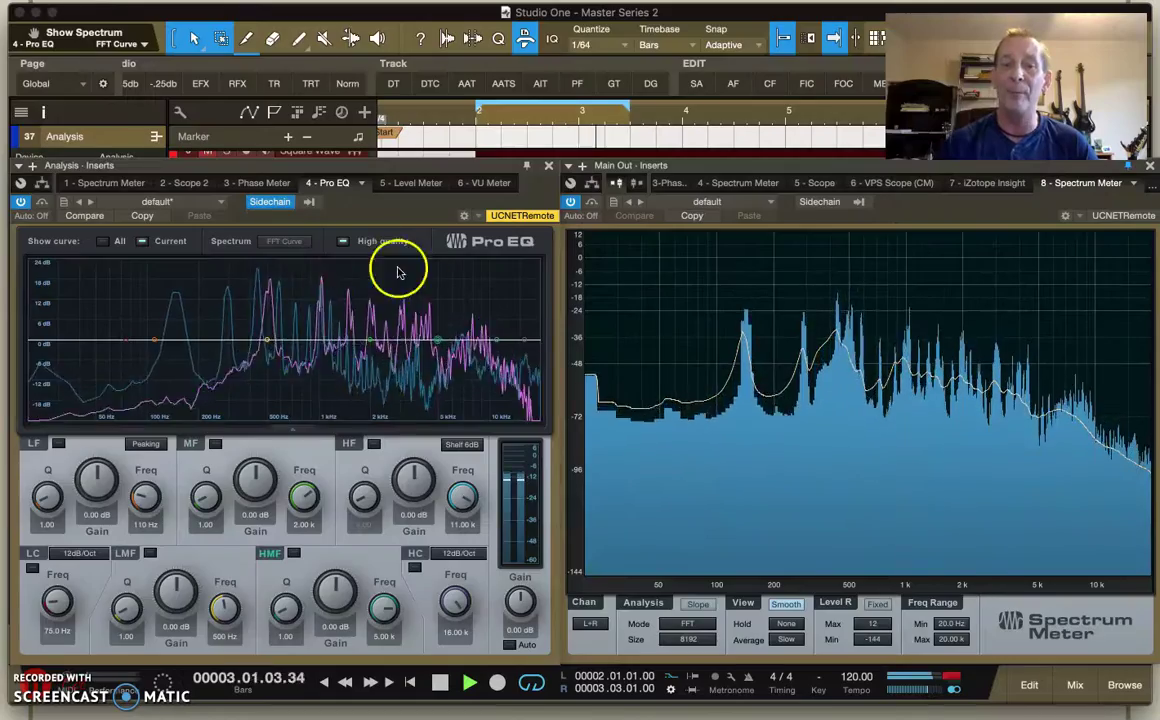
Step: Examine where the sidechain and main curves overlap in the Pro EQ graph, from the low-mid peaks up to about 2 kHz
left_click(402, 372)
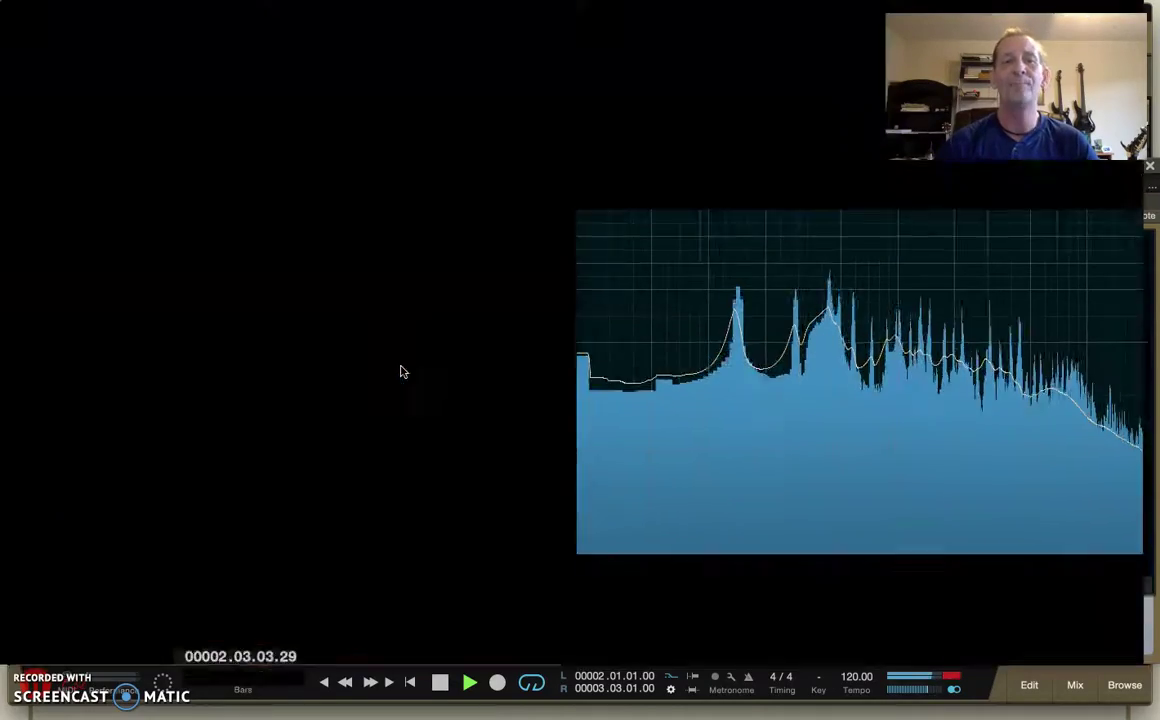
left_click(357, 343)
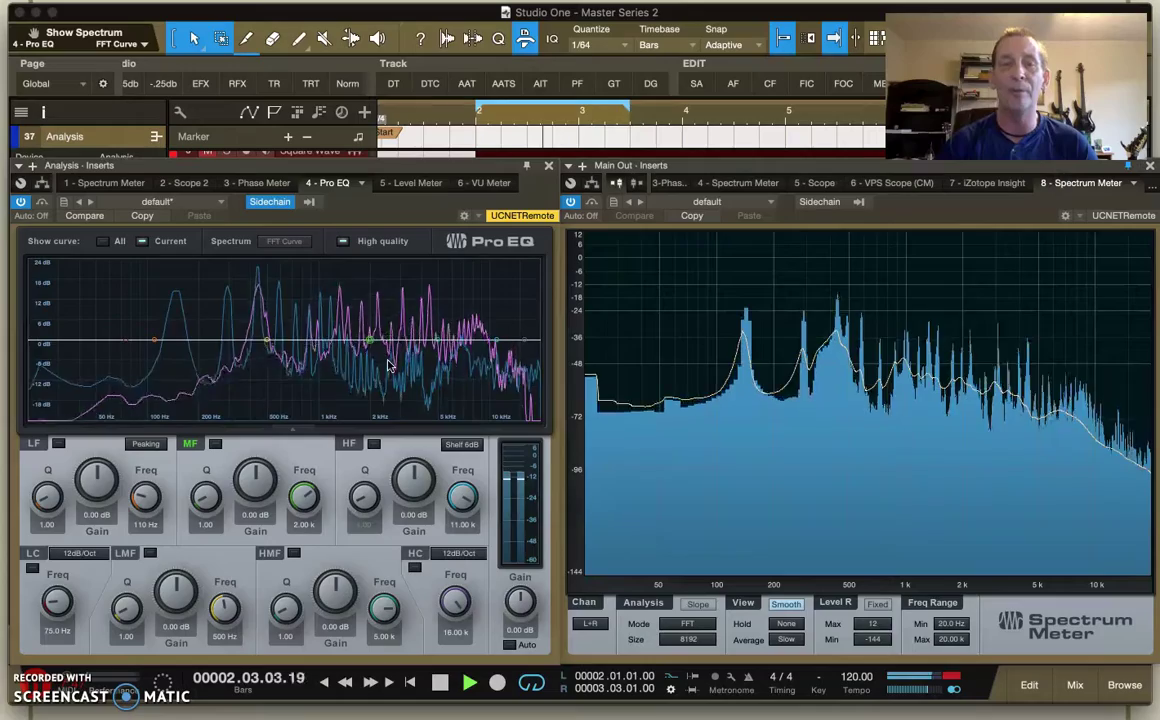
left_click(268, 289)
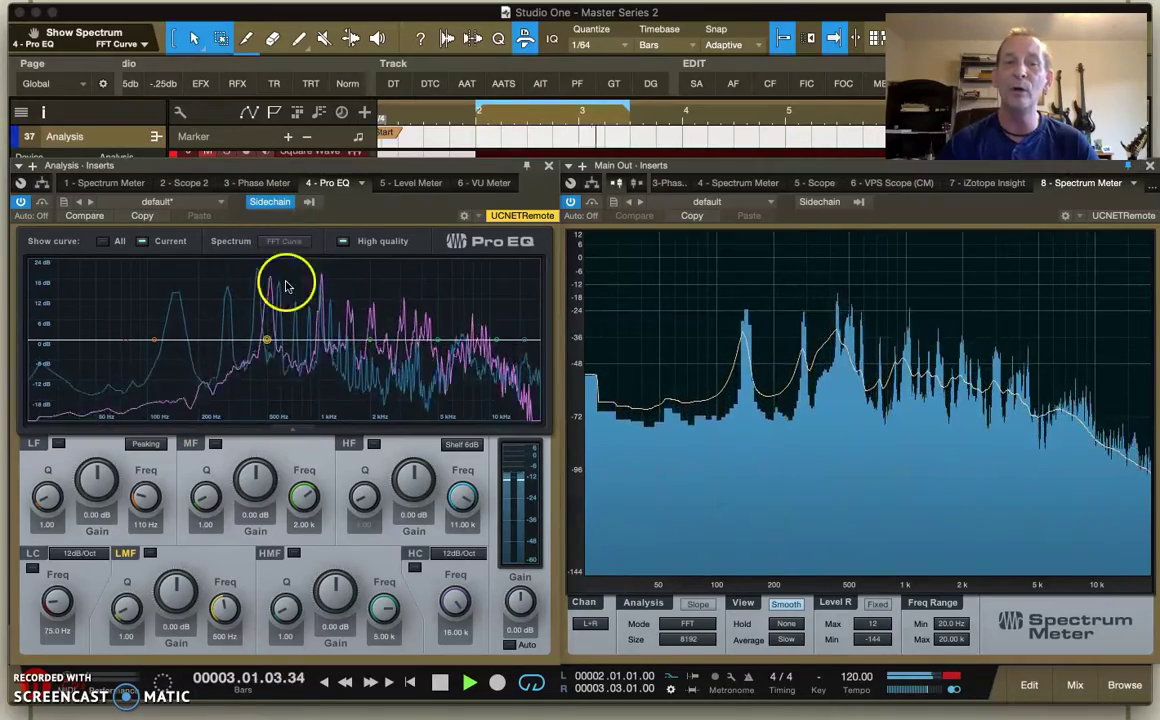
left_click(320, 310)
left_click(296, 300)
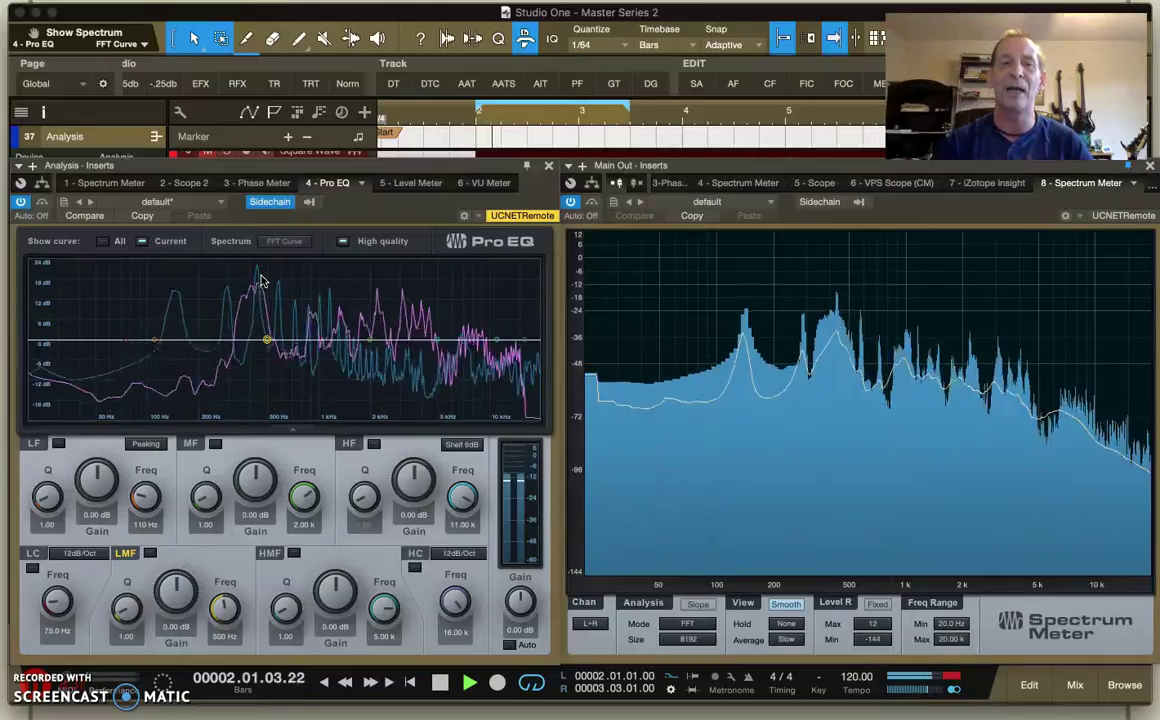
left_click(352, 343)
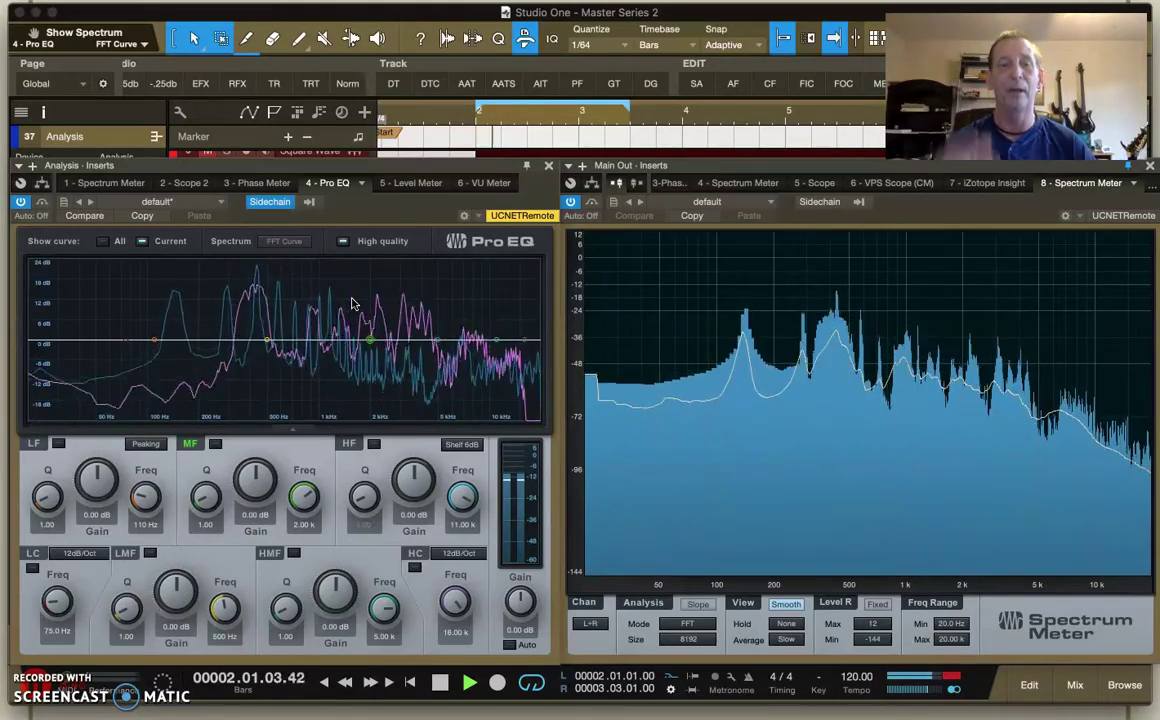
left_click(347, 320)
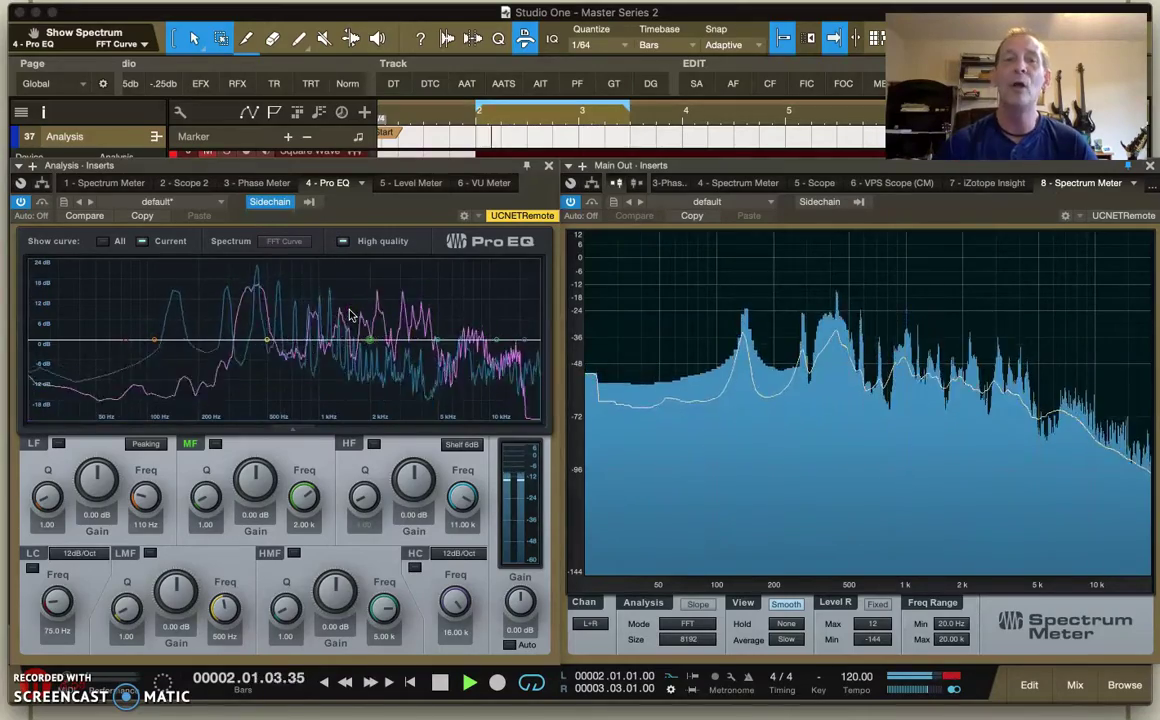
mouse_move(350, 316)
left_mouse_down()
mouse_move(350, 280)
mouse_move(355, 404)
mouse_move(349, 317)
left_mouse_up()
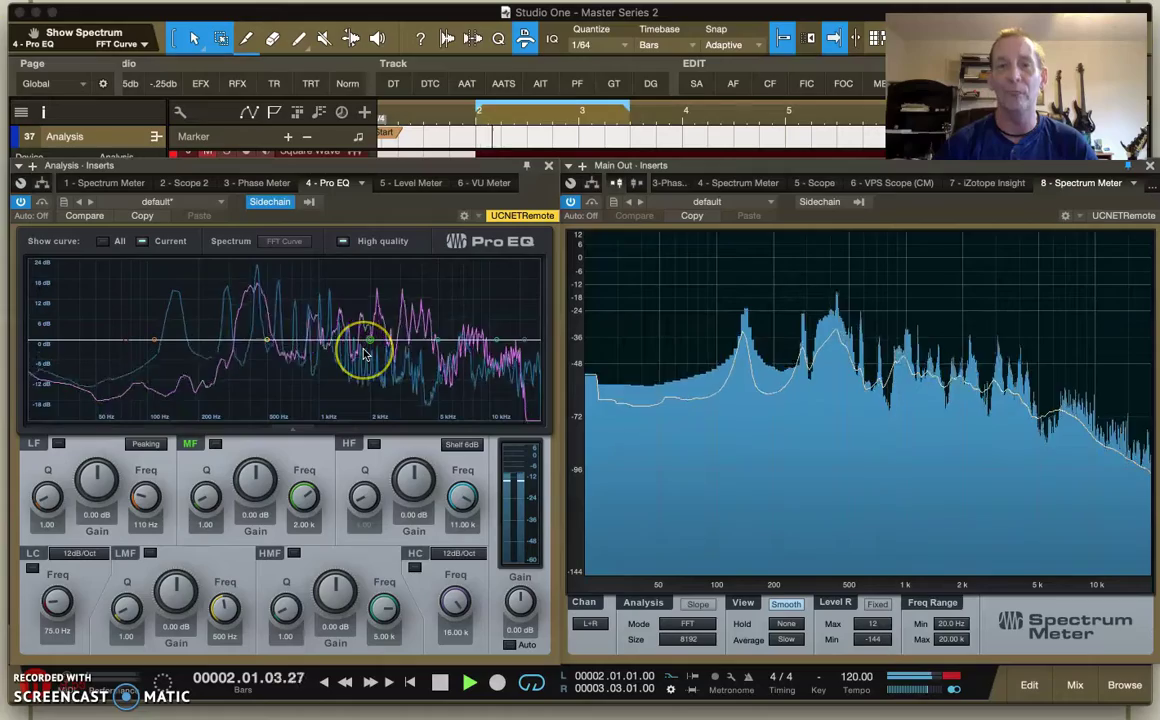
Step: Compare the overlaid Pro EQ curves around 2 kHz with the Main Out Spectrum Meter, probing the meter's peaks between about 200 and 500 Hz
left_click(378, 350)
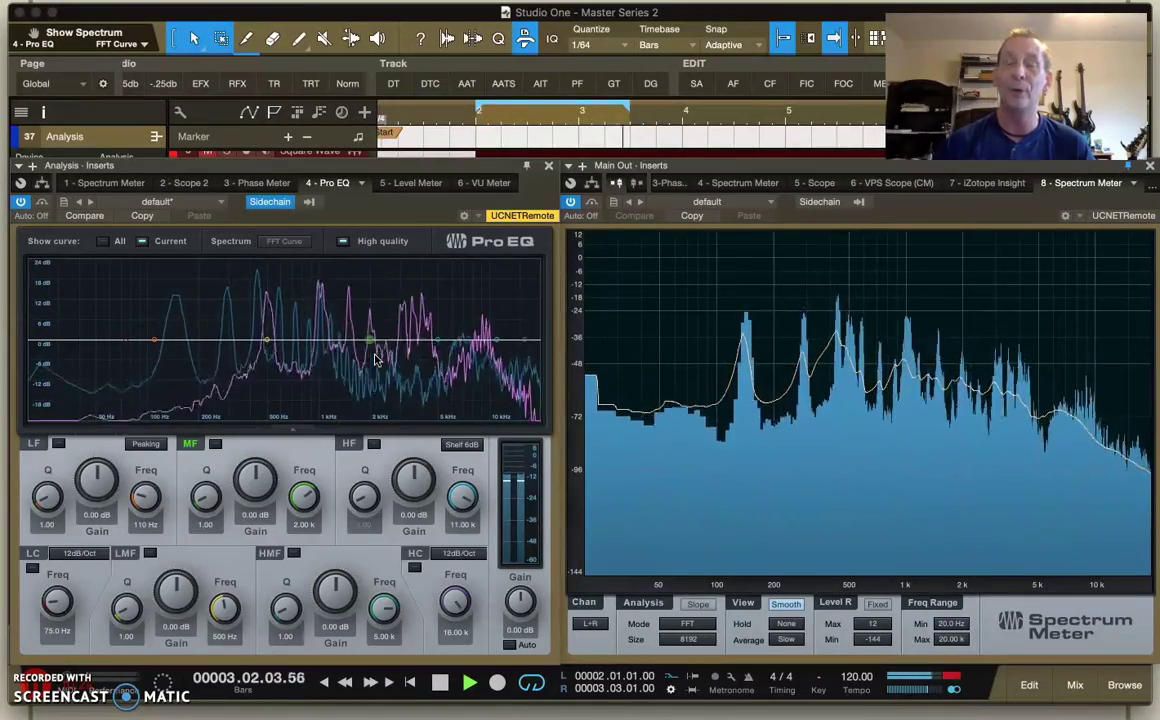
left_click(795, 338)
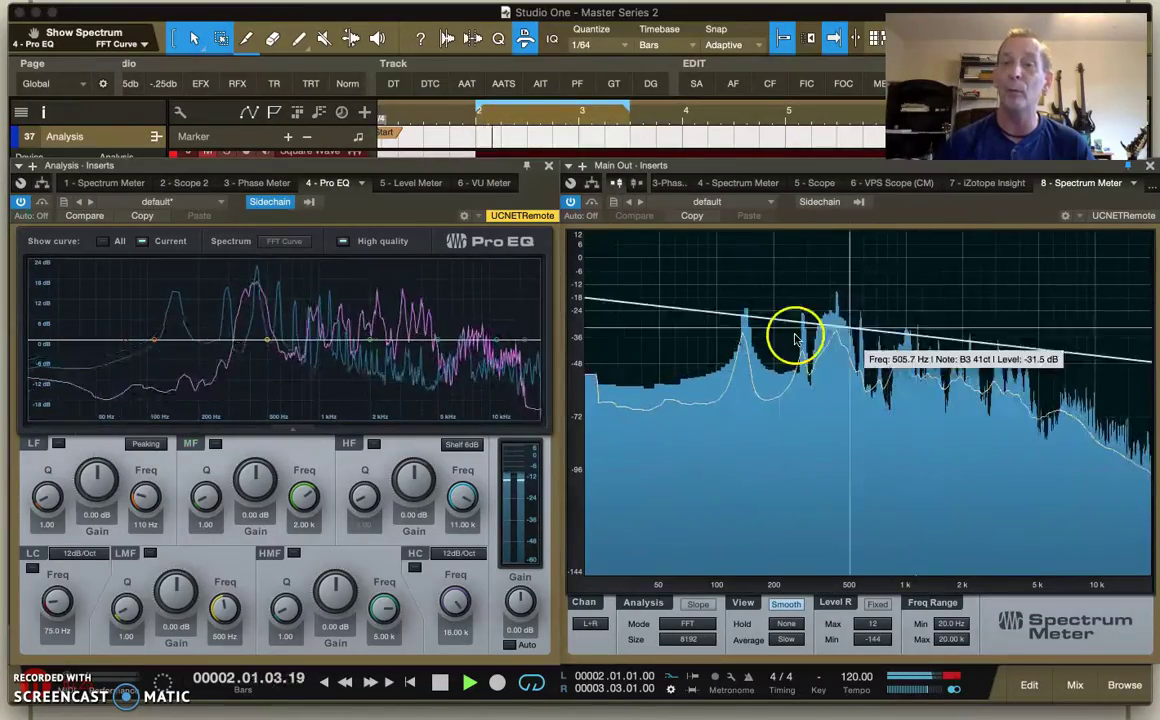
left_click_drag(795, 338, 783, 341)
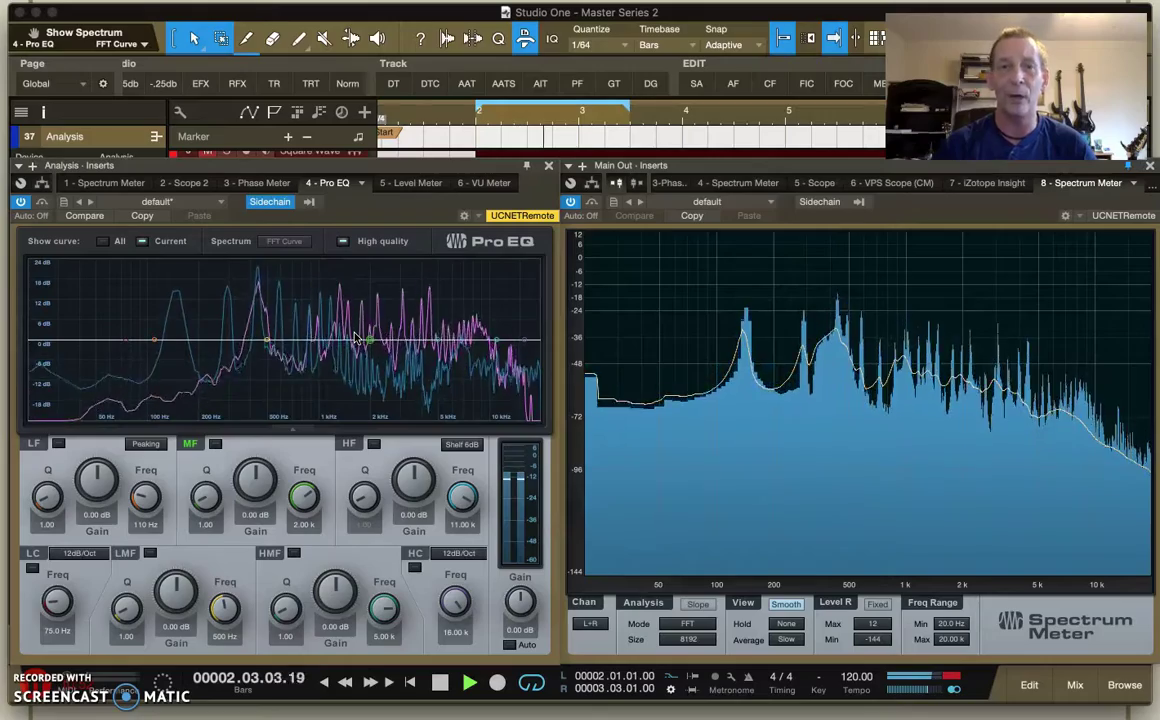
left_click(489, 109)
left_click(482, 112)
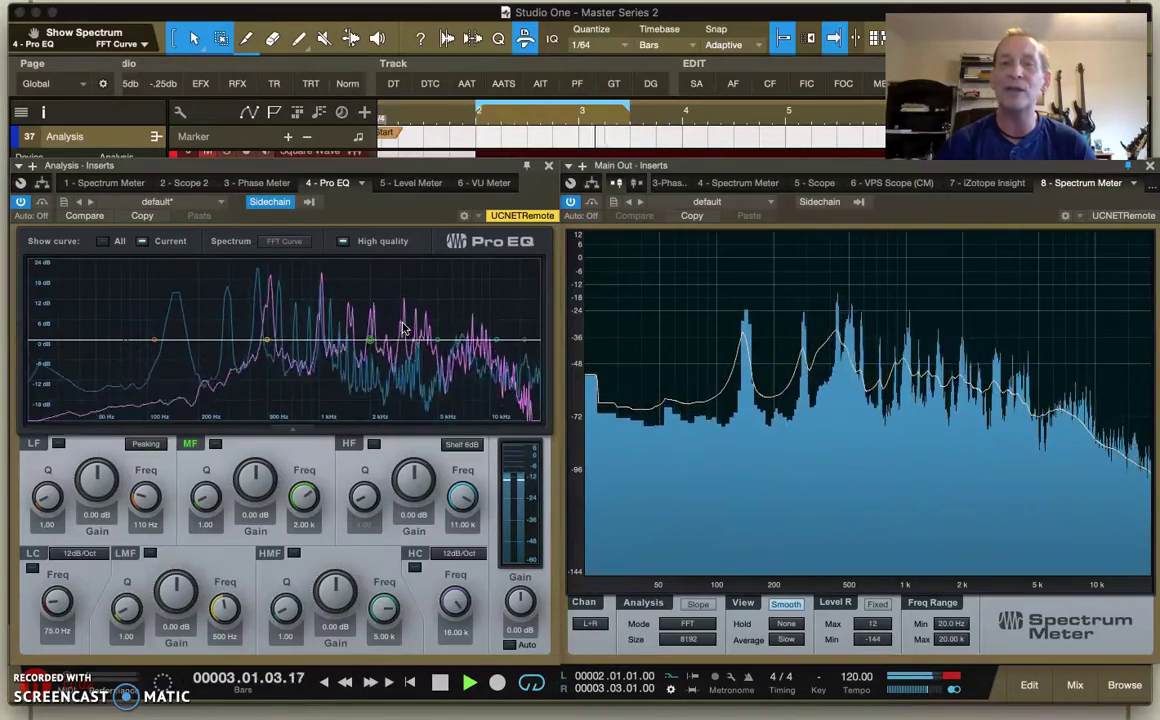
Step: Examine how the pink and blue peaks line up in the Pro EQ graph between about 1 kHz and 5 kHz
mouse_move(337, 339)
left_mouse_down()
mouse_move(419, 344)
mouse_move(422, 355)
left_mouse_up()
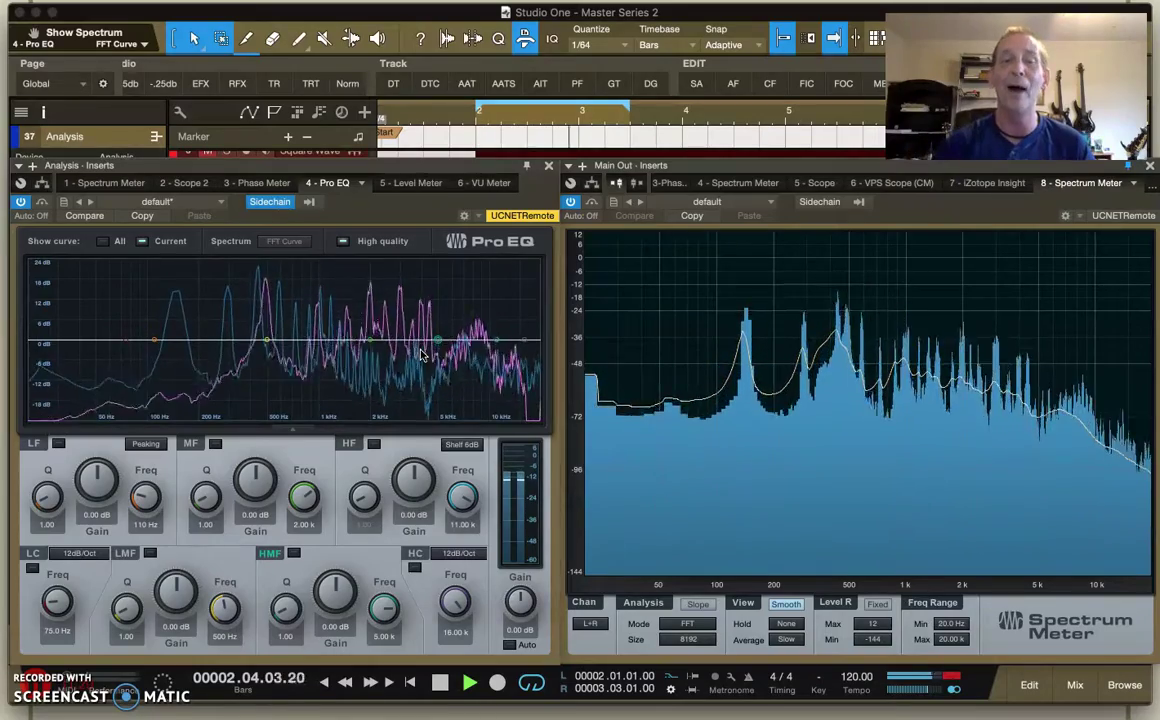
left_click_drag(400, 336, 319, 315)
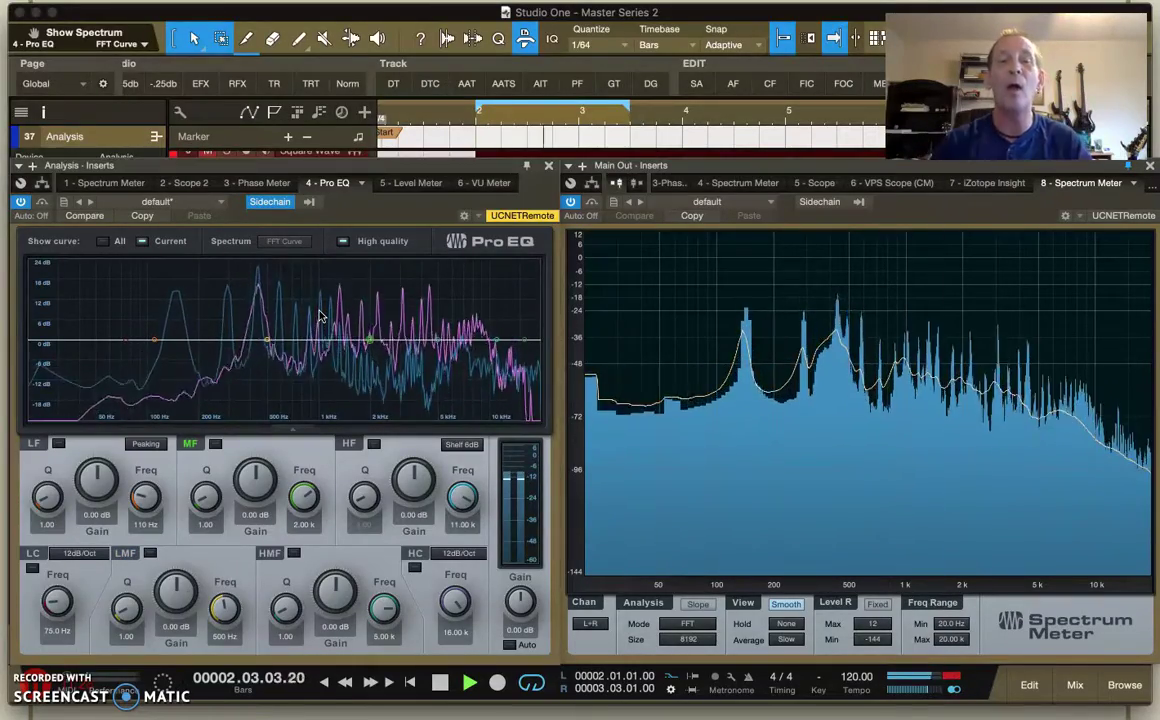
left_click(375, 316)
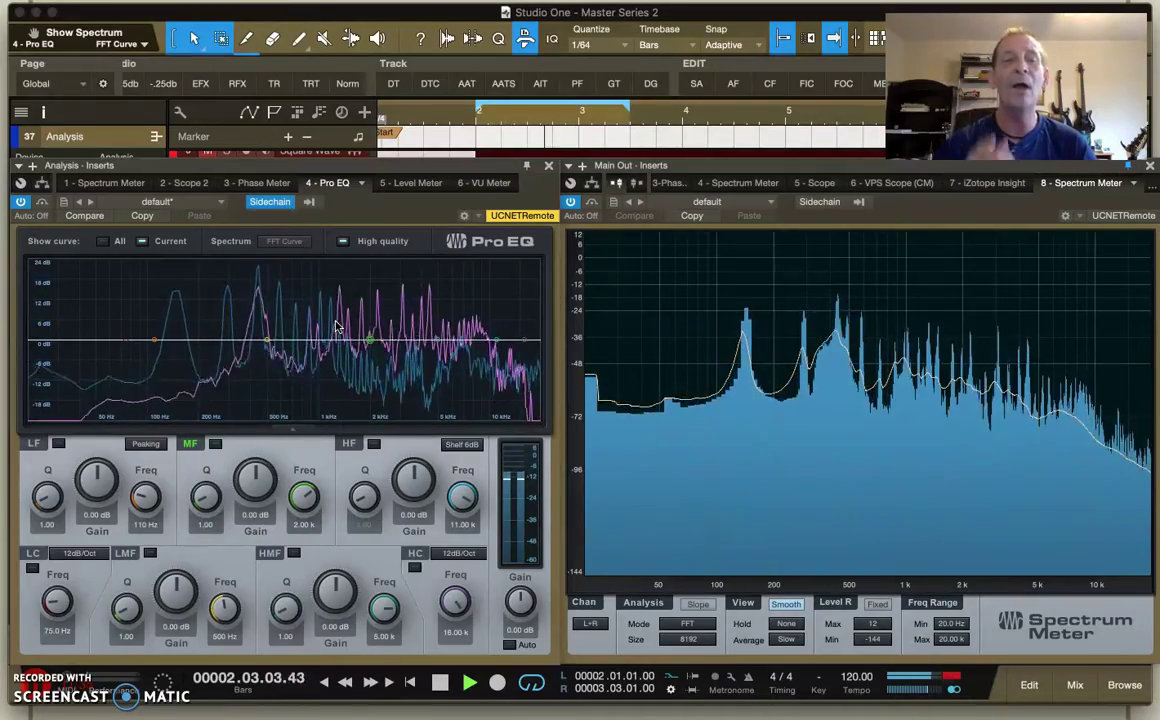
left_click(404, 289)
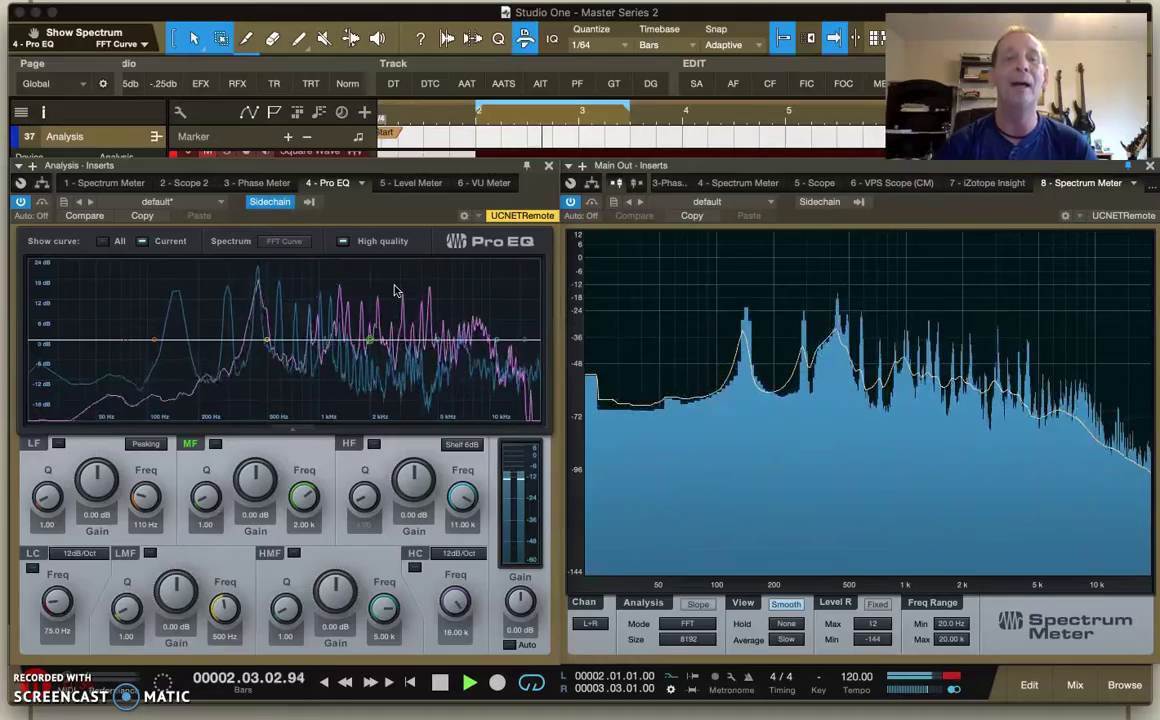
left_click(335, 318)
left_click(358, 299)
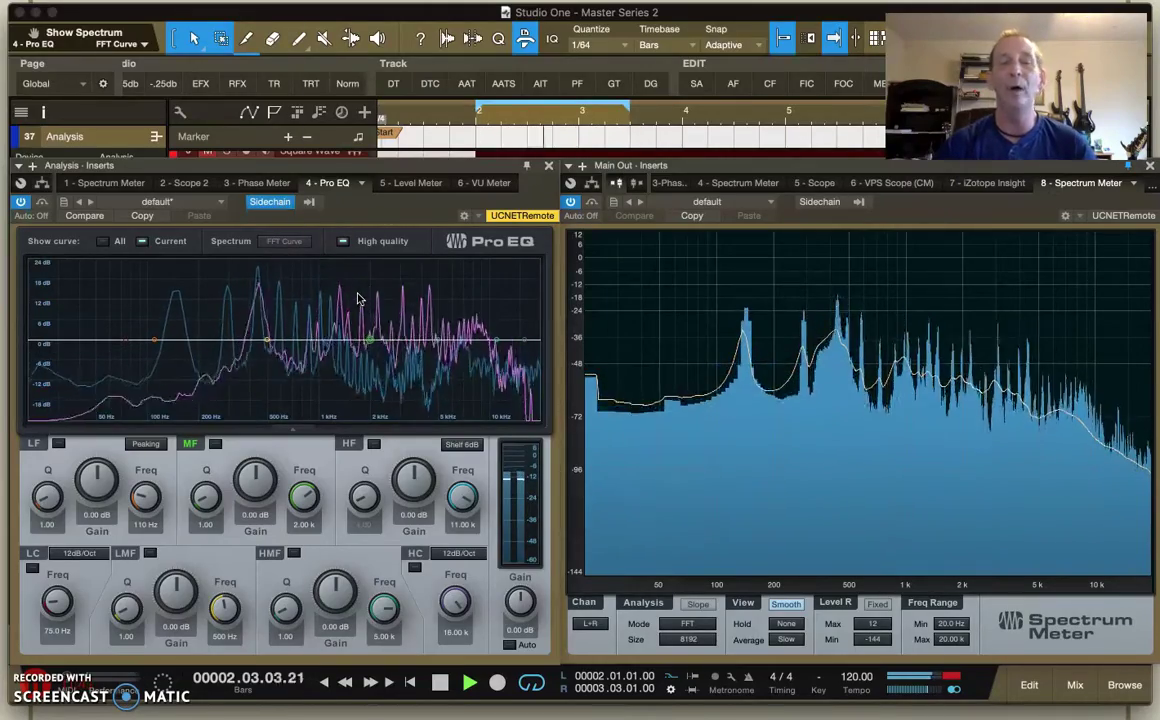
left_click(387, 307)
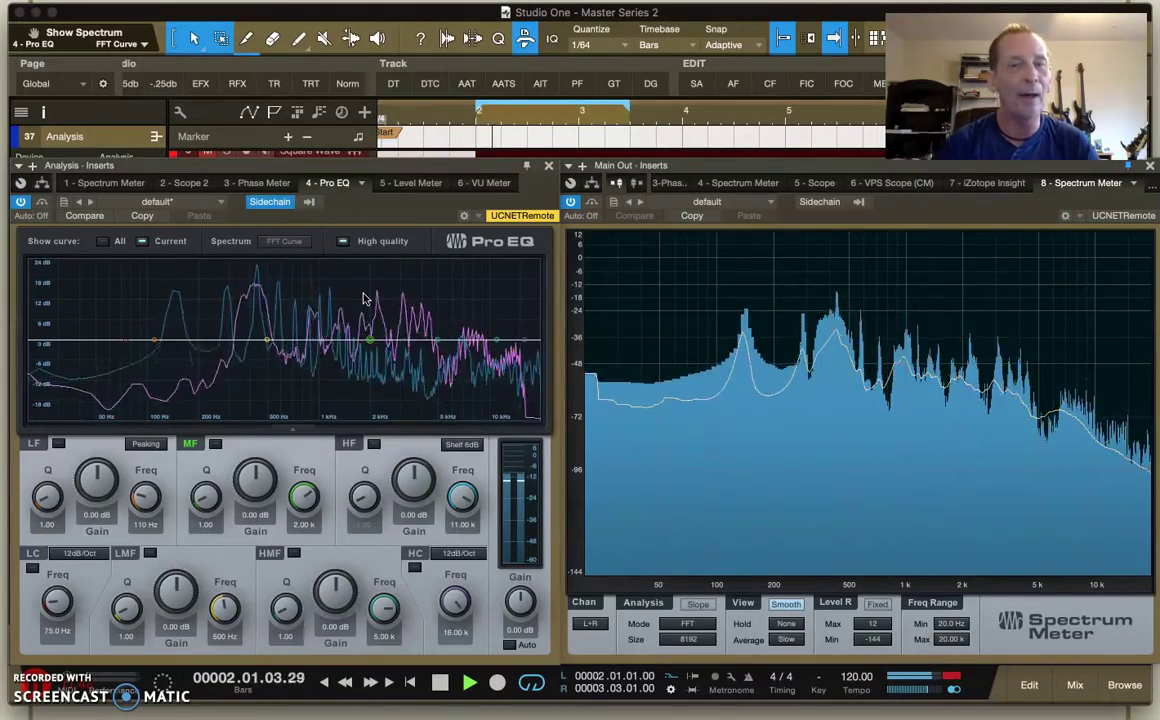
left_click(367, 312)
left_click(414, 312)
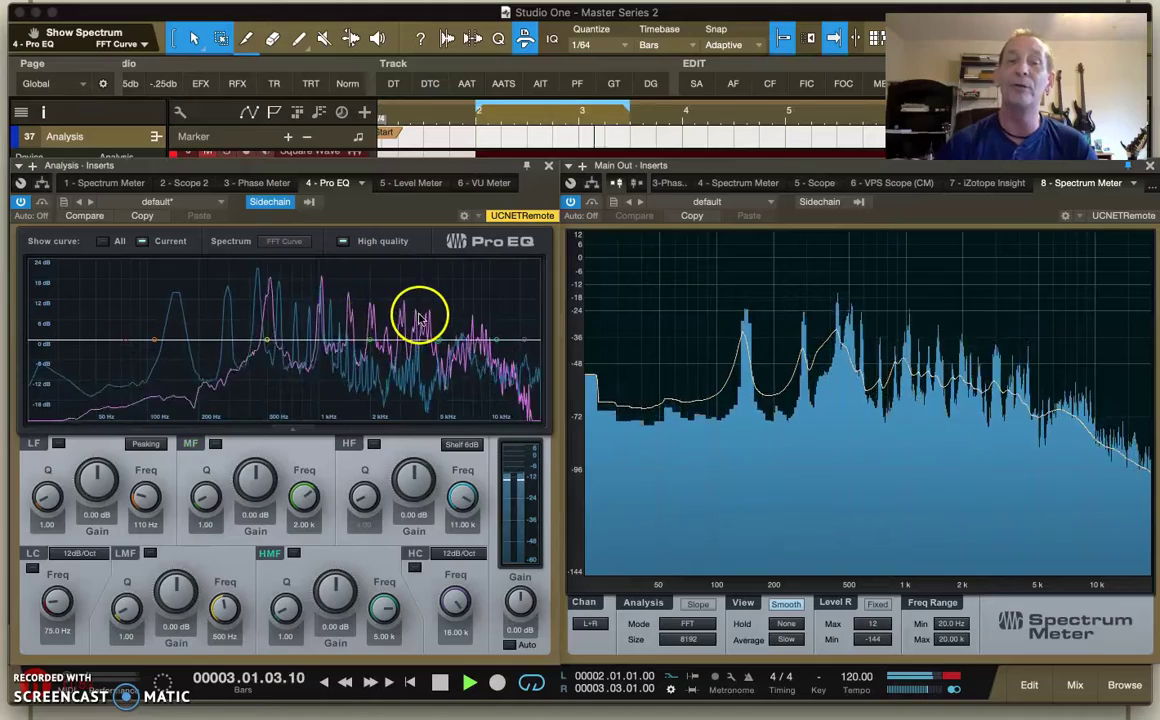
left_click(443, 294)
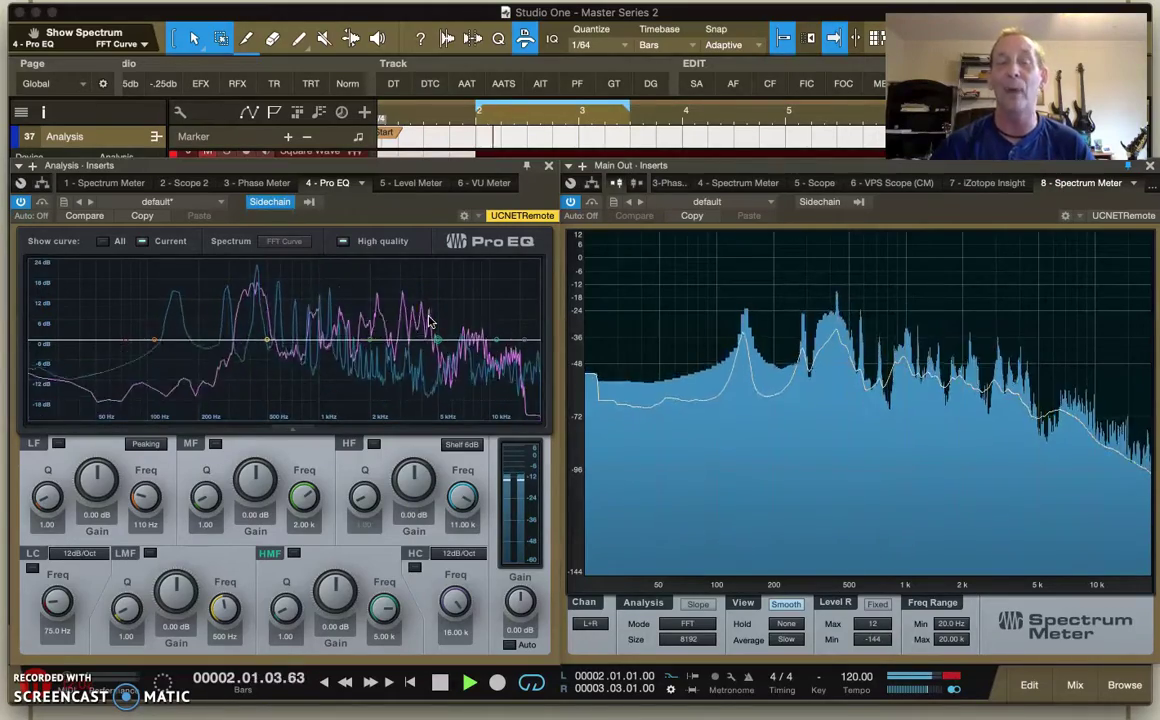
Step: Check the Pro EQ overlay against the Main Out Spectrum Meter and read the meter's frequency and level around 100 Hz
mouse_move(430, 321)
left_mouse_down()
mouse_move(419, 272)
mouse_move(427, 329)
mouse_move(397, 337)
mouse_move(422, 318)
left_mouse_up()
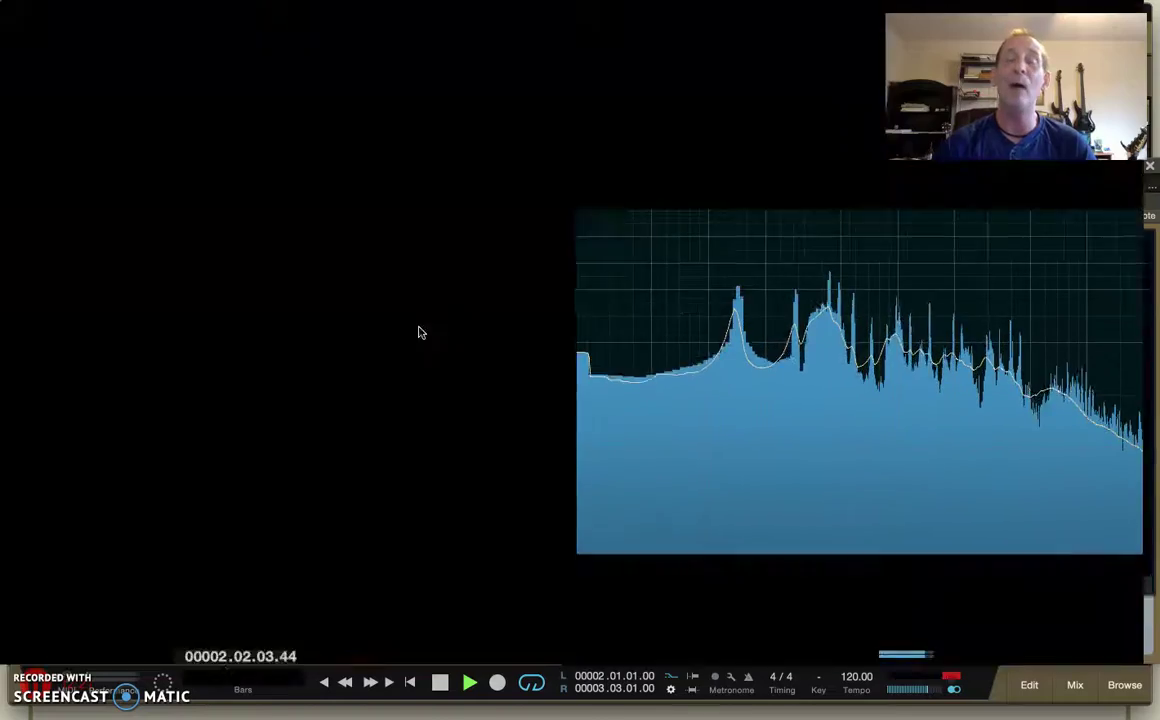
left_click(375, 372)
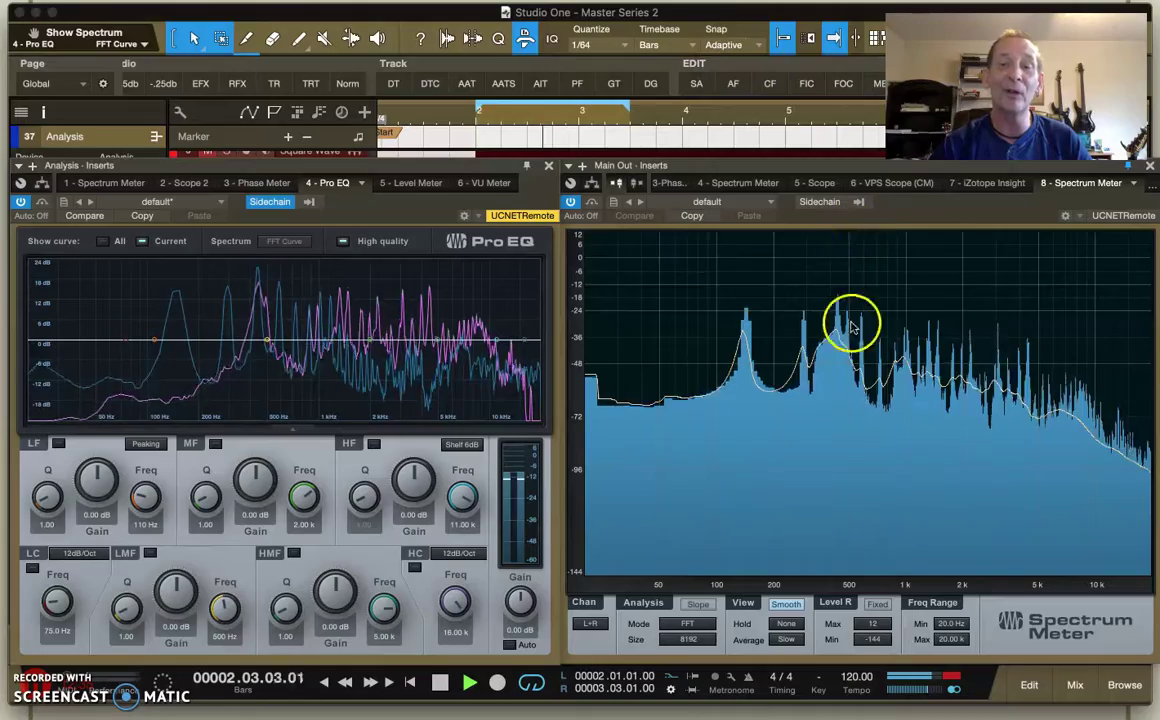
mouse_move(765, 443)
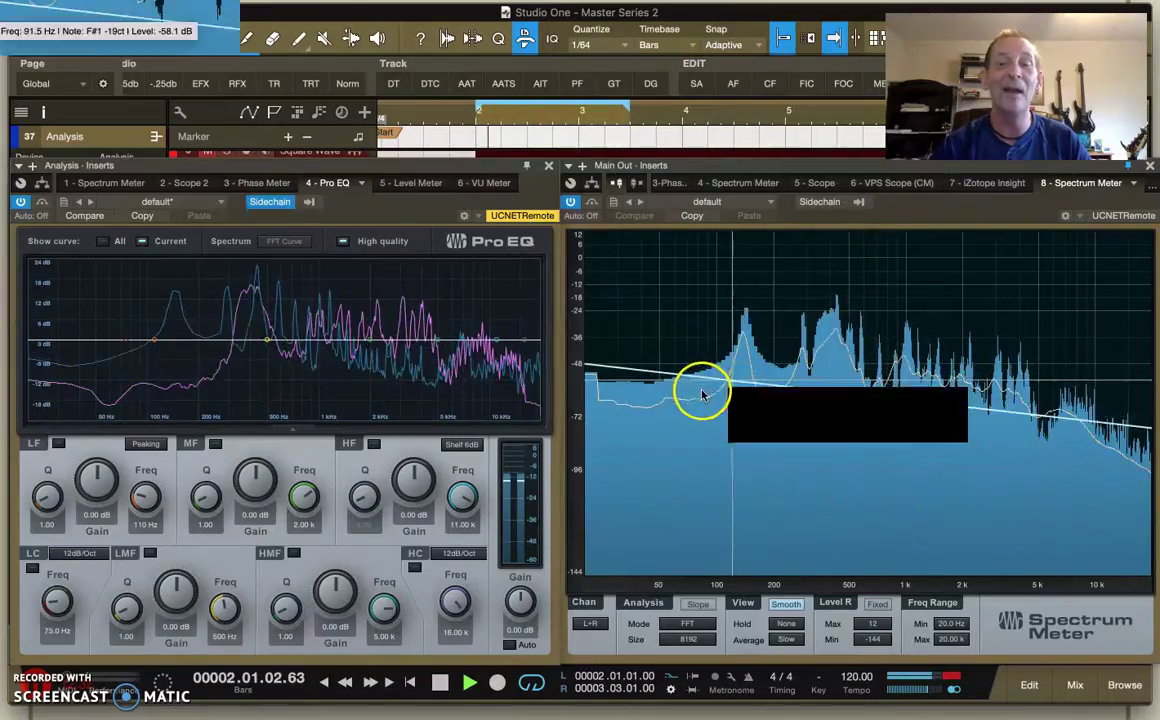